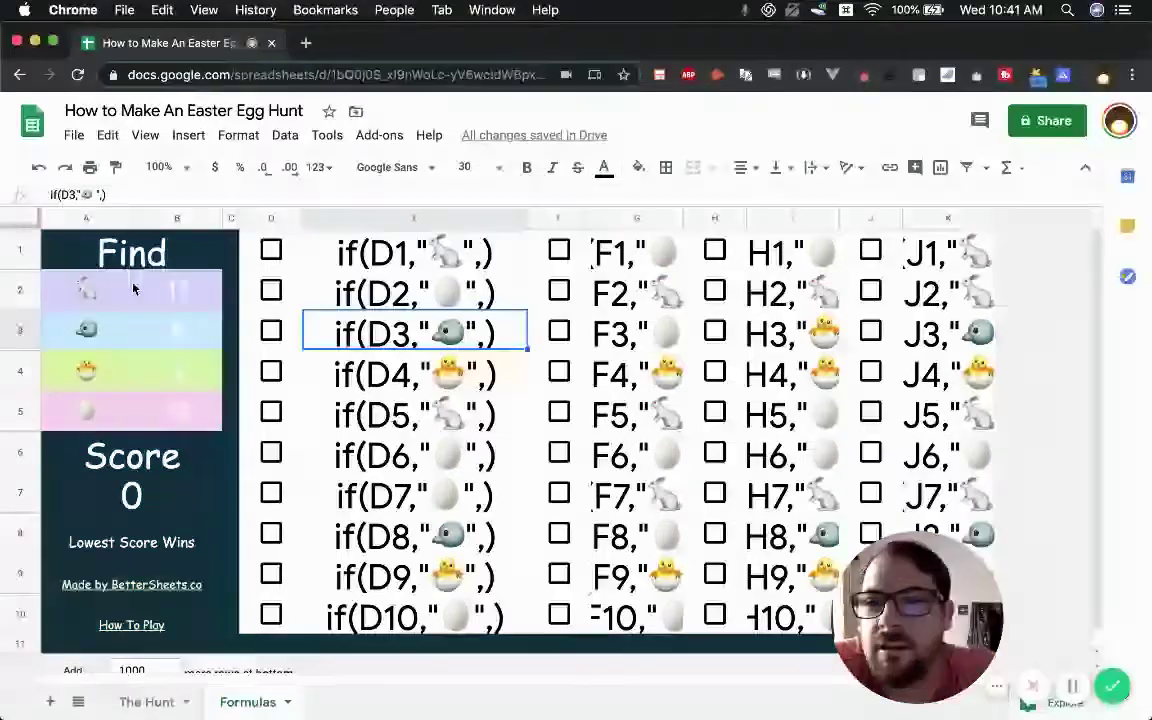
- On The Hunt sheet, tick the checkboxes in D1, D2, F3, F5, F6 and D5 to reveal their hidden emojis
{"action": "left_click", "coordinate": [146, 702]}
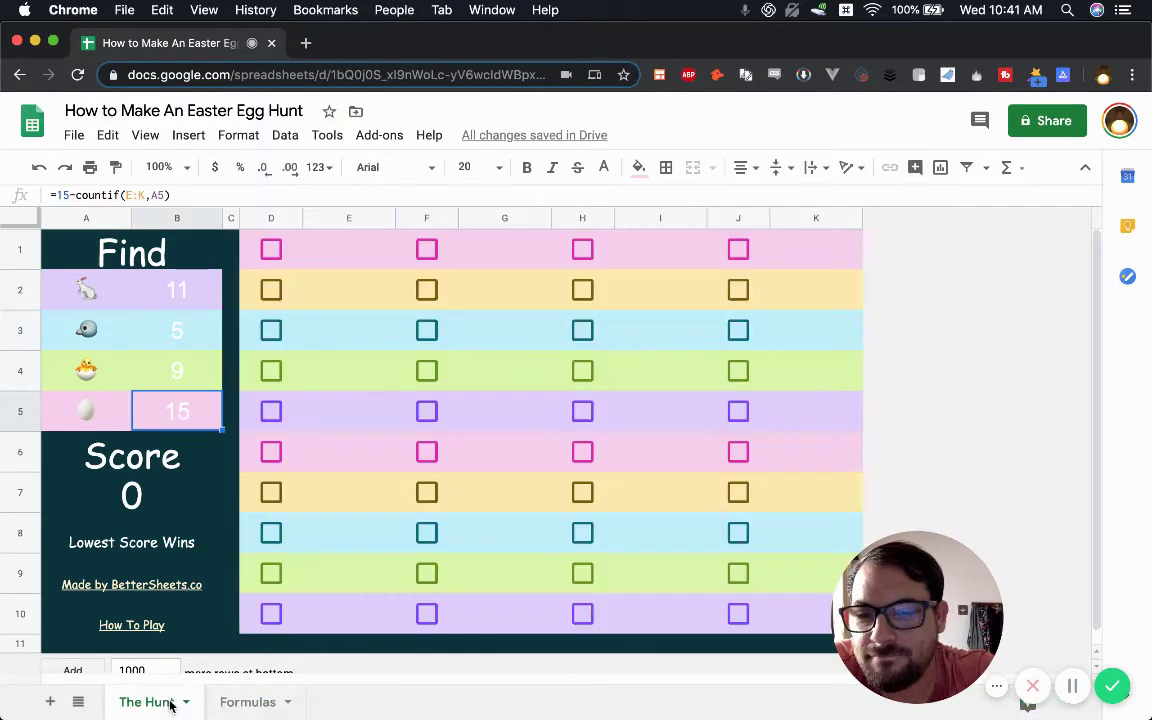
{"action": "left_click", "coordinate": [270, 252]}
{"action": "left_click", "coordinate": [270, 290]}
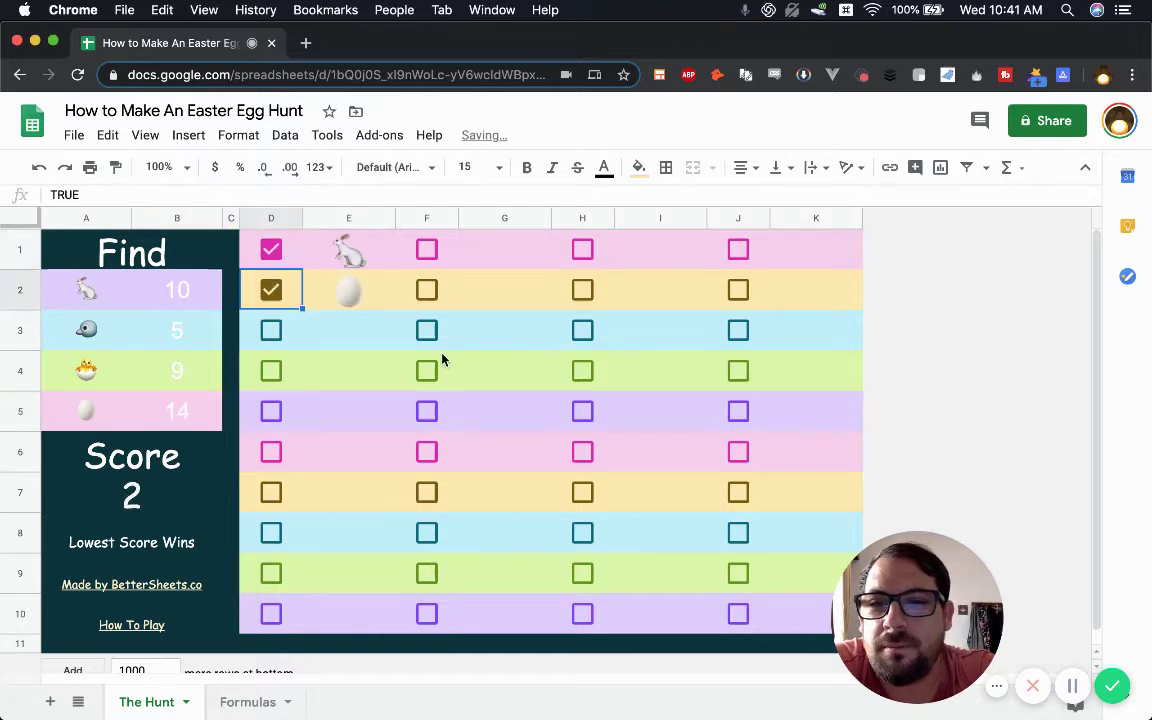
{"action": "left_click", "coordinate": [427, 330]}
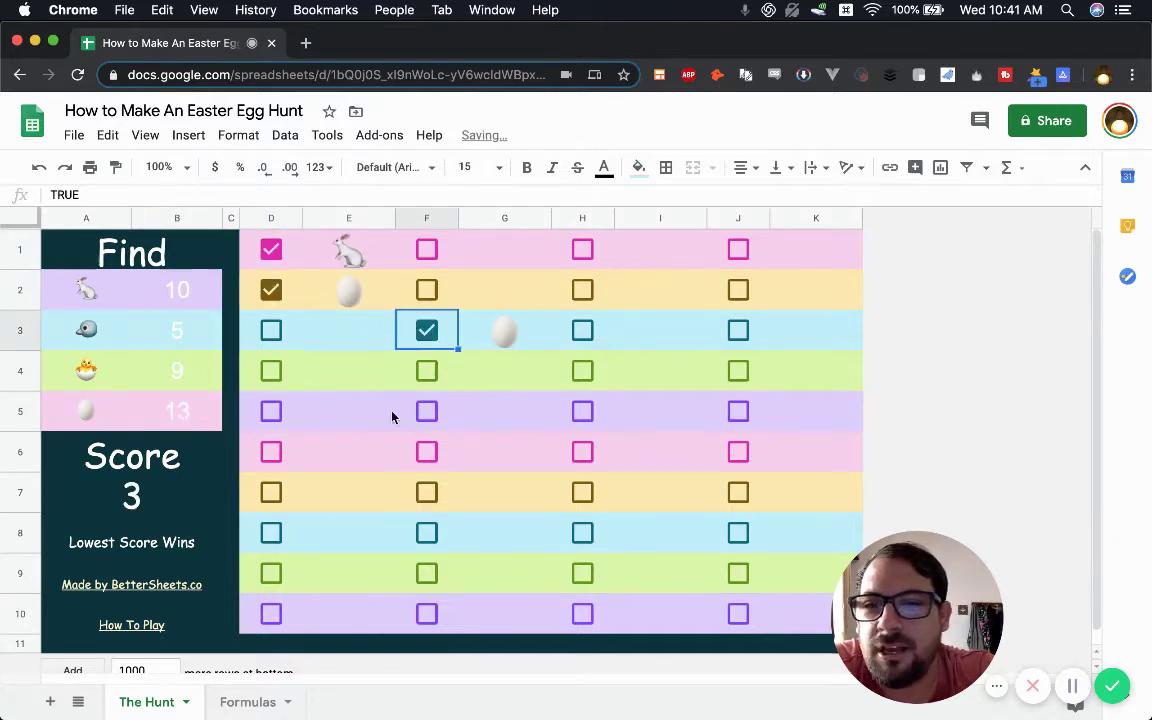
{"action": "left_click", "coordinate": [427, 412]}
{"action": "left_click", "coordinate": [428, 453]}
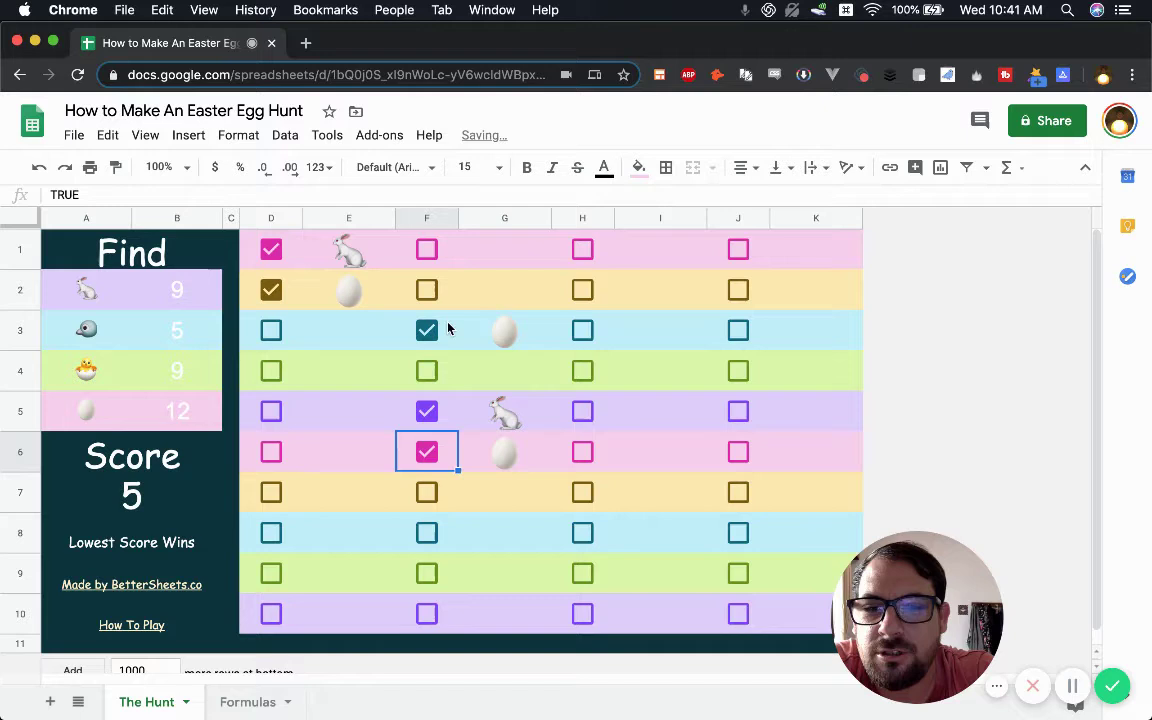
{"action": "left_click", "coordinate": [270, 411]}
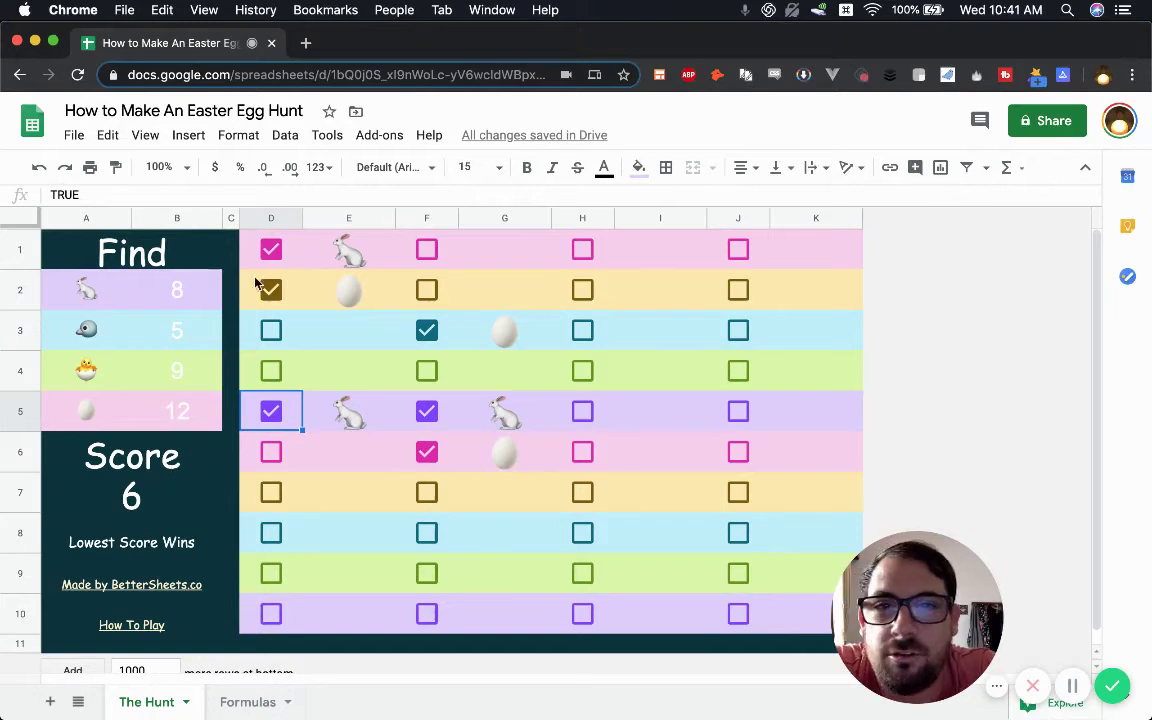
- Tick every checkbox in columns D, F, H and J, and select the Score heading
{"action": "left_click", "coordinate": [271, 217]}
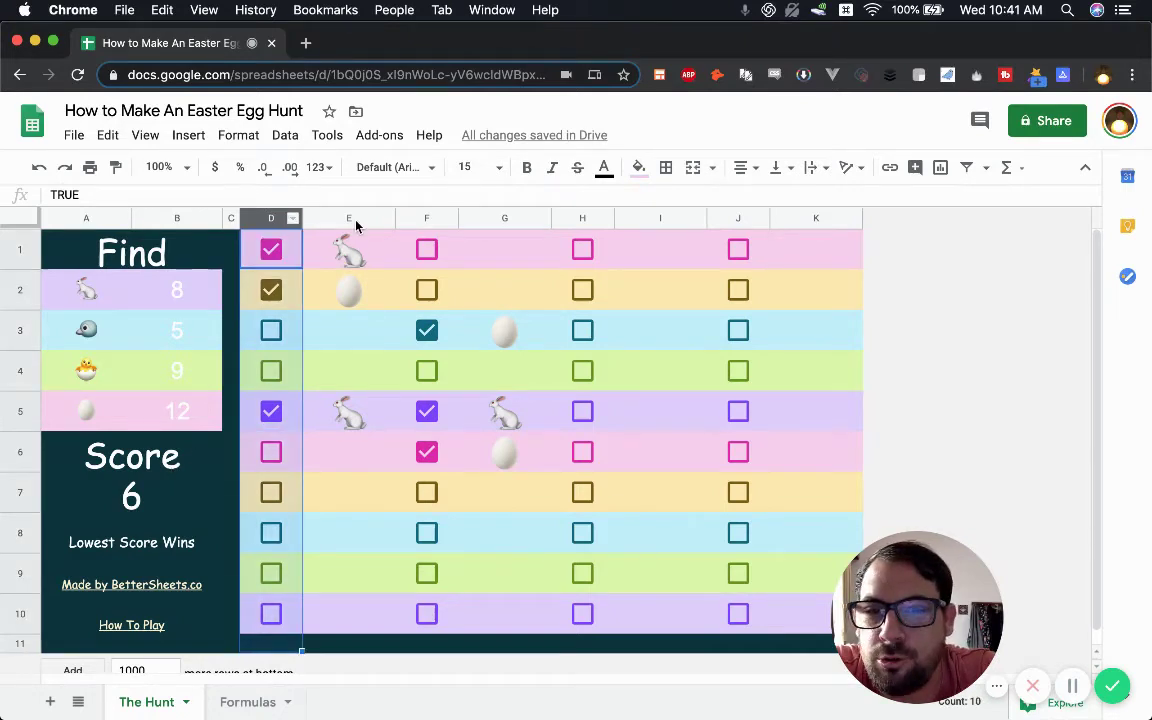
{"action": "key", "text": "space"}
{"action": "left_click", "coordinate": [424, 217]}
{"action": "key", "text": "space"}
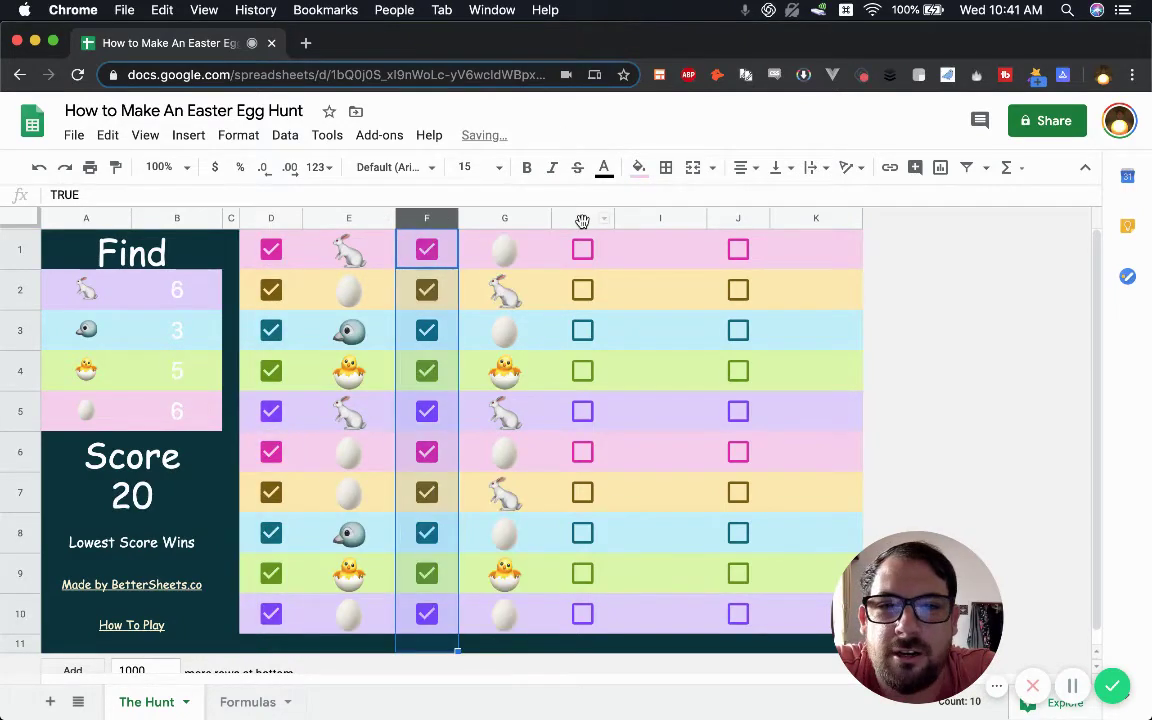
{"action": "left_click", "coordinate": [582, 218]}
{"action": "key", "text": "space"}
{"action": "left_click", "coordinate": [736, 217]}
{"action": "key", "text": "space"}
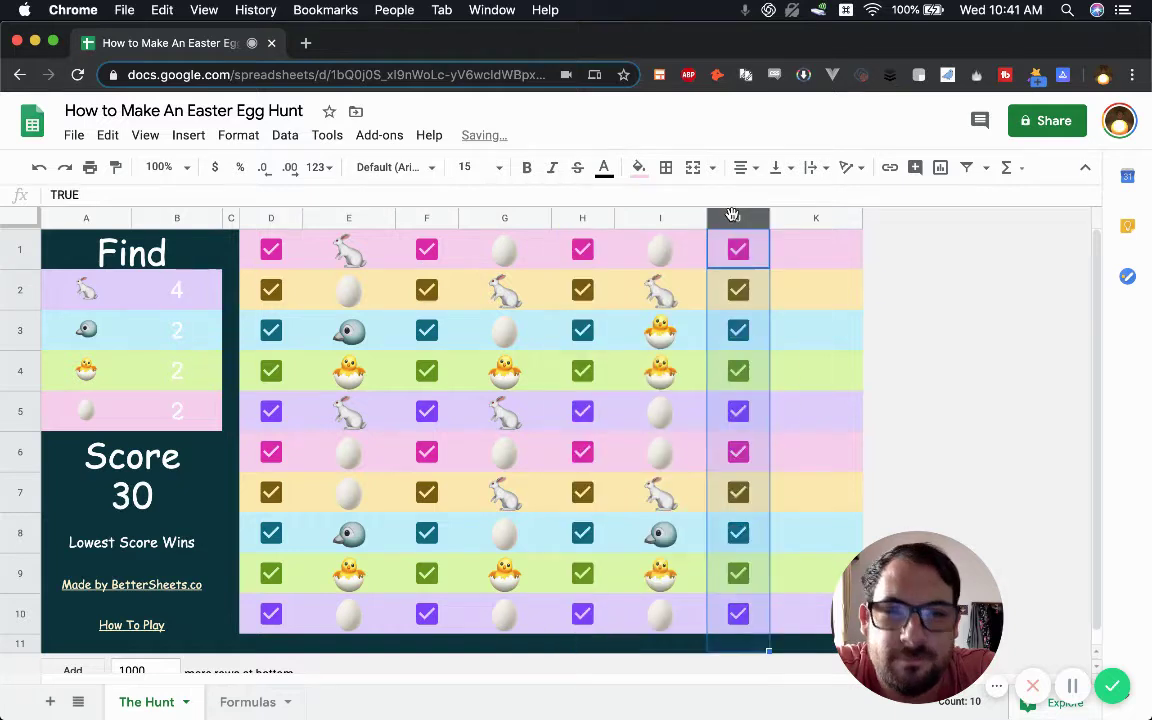
{"action": "left_click", "coordinate": [180, 455]}
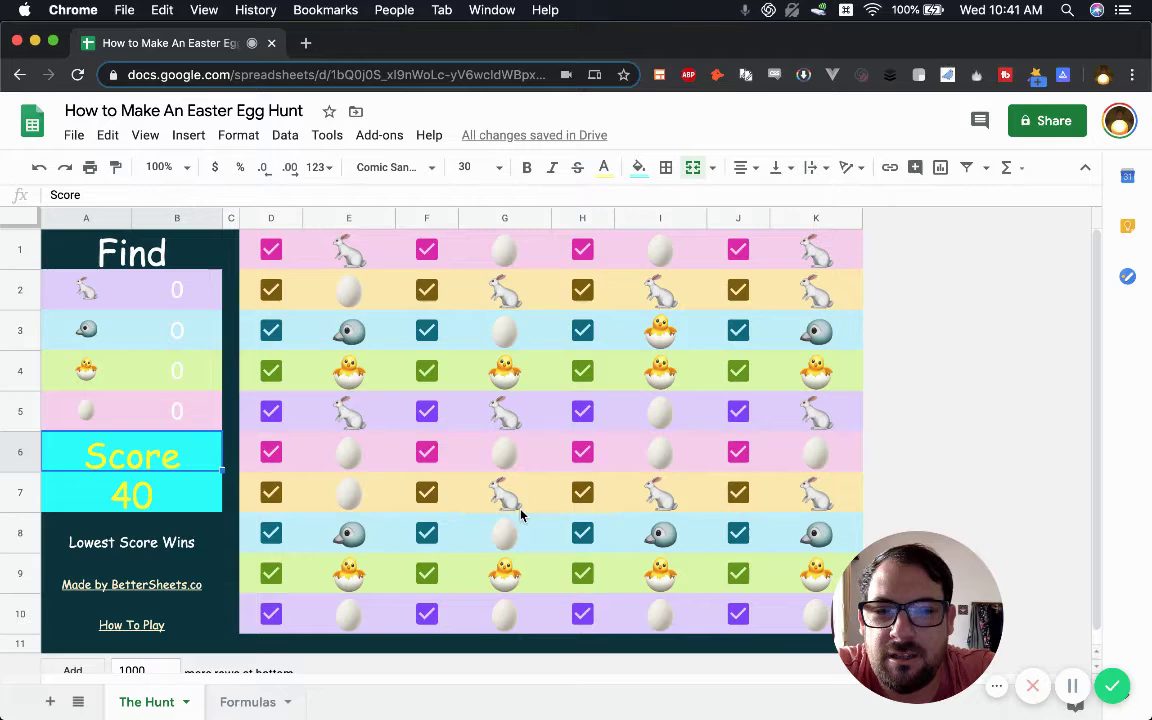
- Untick and re-tick H6, and clear the checkboxes in H7 to H9, J7 to J9, J4 and J3
{"action": "left_click", "coordinate": [582, 452]}
{"action": "left_click", "coordinate": [583, 454]}
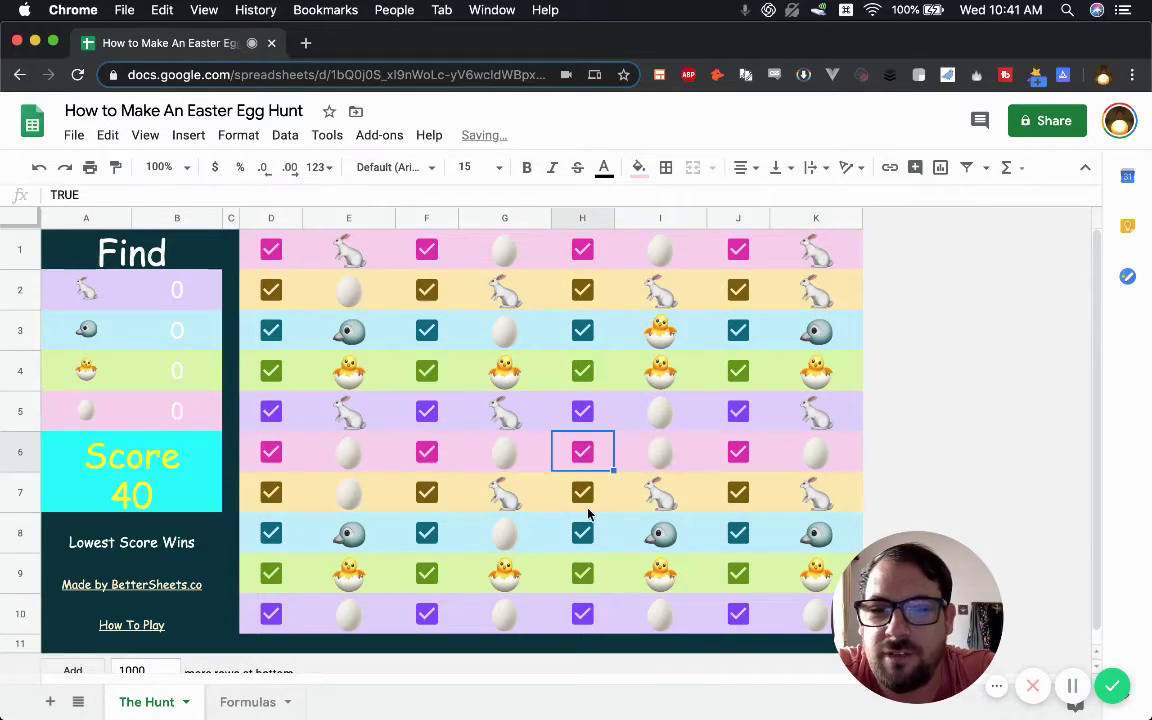
{"action": "left_click", "coordinate": [582, 492]}
{"action": "left_click", "coordinate": [582, 533]}
{"action": "left_click", "coordinate": [582, 573]}
{"action": "left_click", "coordinate": [738, 573]}
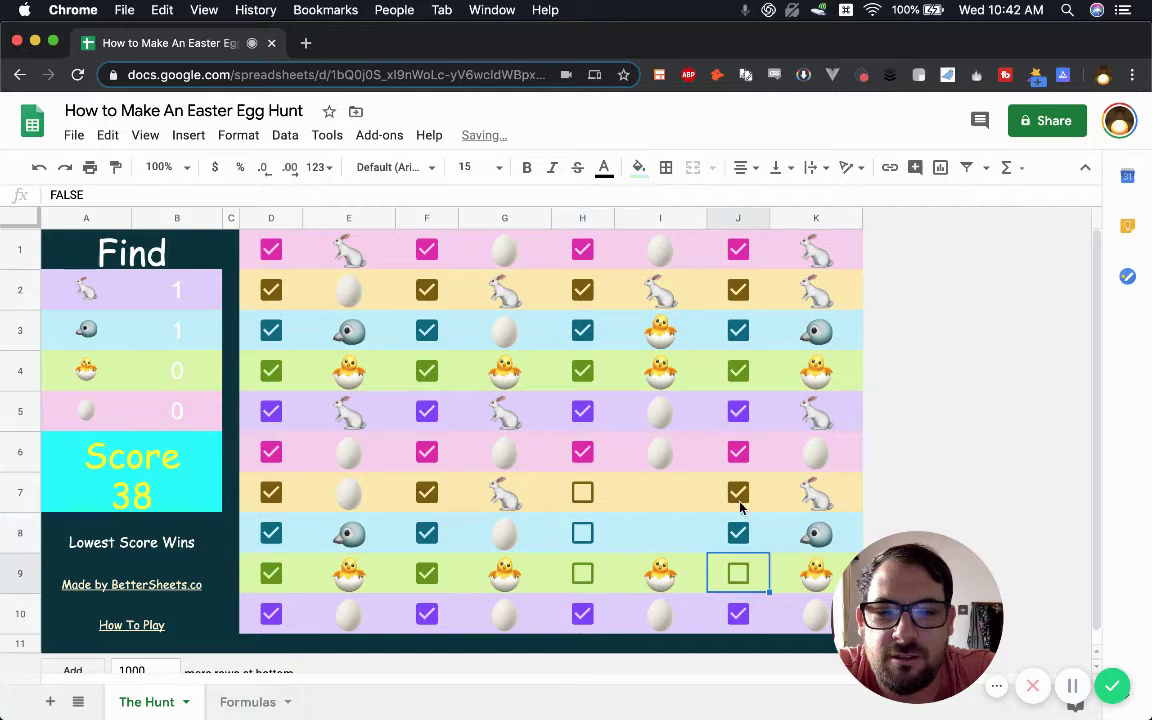
{"action": "left_click", "coordinate": [738, 533]}
{"action": "left_click", "coordinate": [735, 495]}
{"action": "left_click", "coordinate": [738, 371]}
{"action": "left_click", "coordinate": [738, 330]}
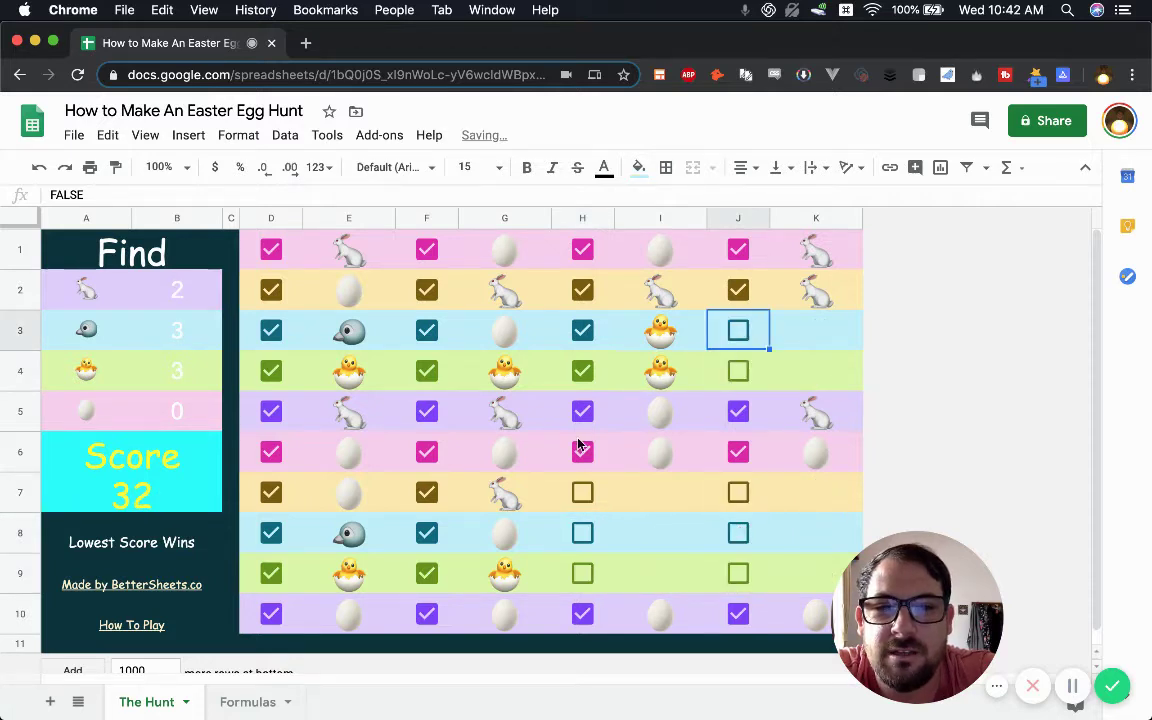
- Clear the checkbox in H5 and select the egg counter in B5 to view its formula
{"action": "left_click", "coordinate": [581, 415]}
{"action": "left_click", "coordinate": [582, 417]}
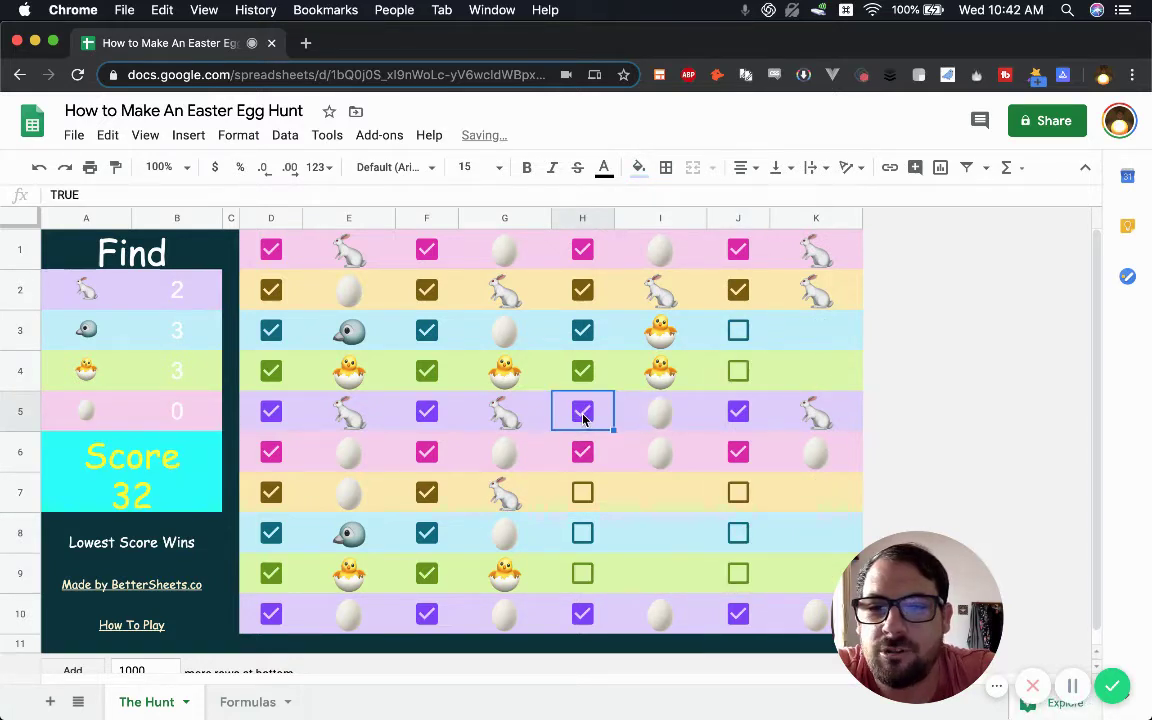
{"action": "left_click", "coordinate": [582, 417]}
{"action": "left_click", "coordinate": [180, 411]}
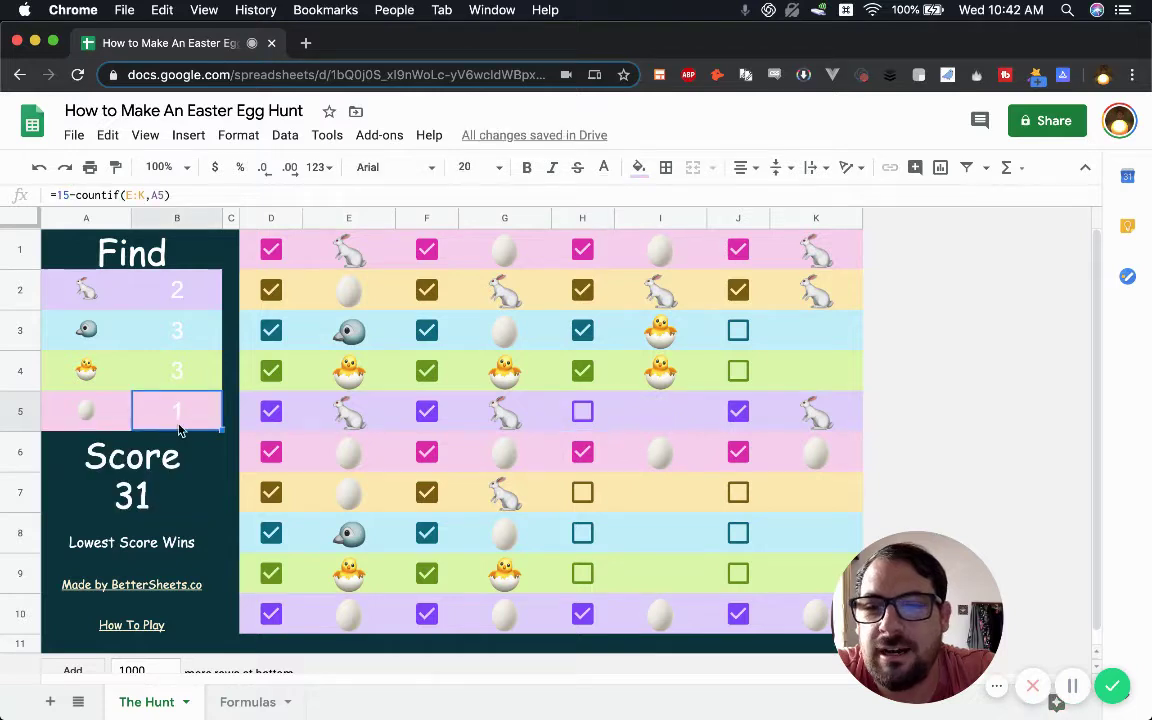
- View the formulas in E1 and the rabbit counter B2, and leave the D1 checkbox cleared
{"action": "left_click", "coordinate": [271, 252]}
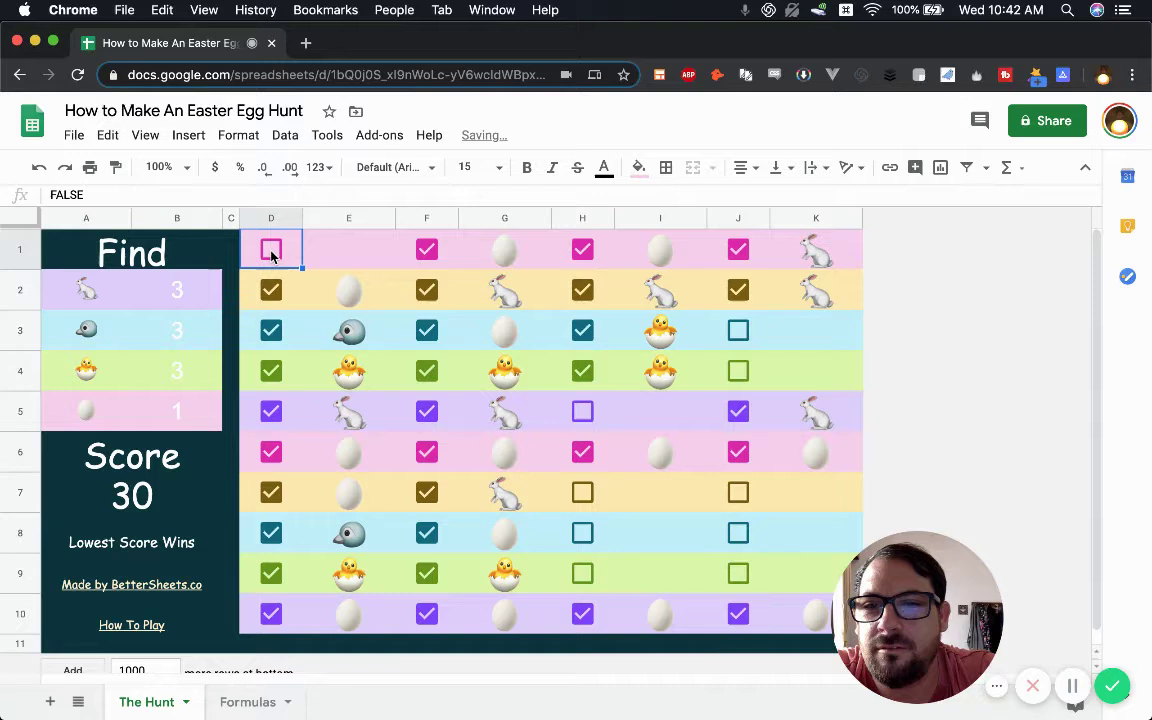
{"action": "left_click", "coordinate": [271, 252]}
{"action": "left_click", "coordinate": [325, 240]}
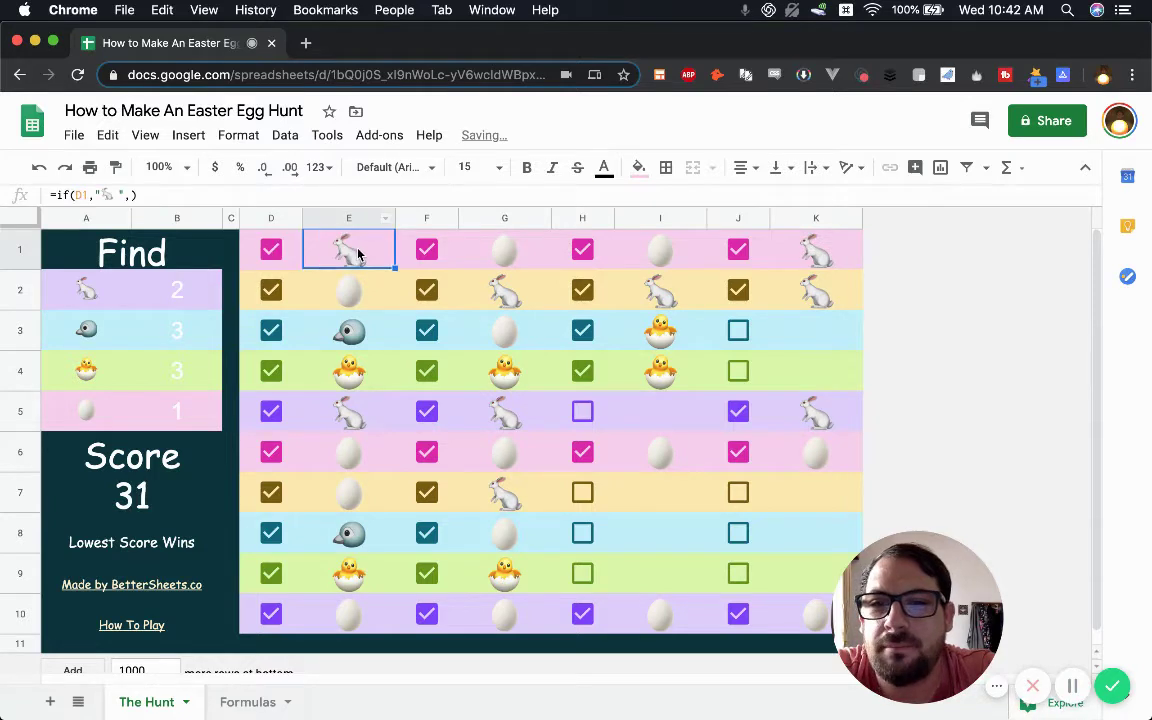
{"action": "left_click", "coordinate": [175, 296]}
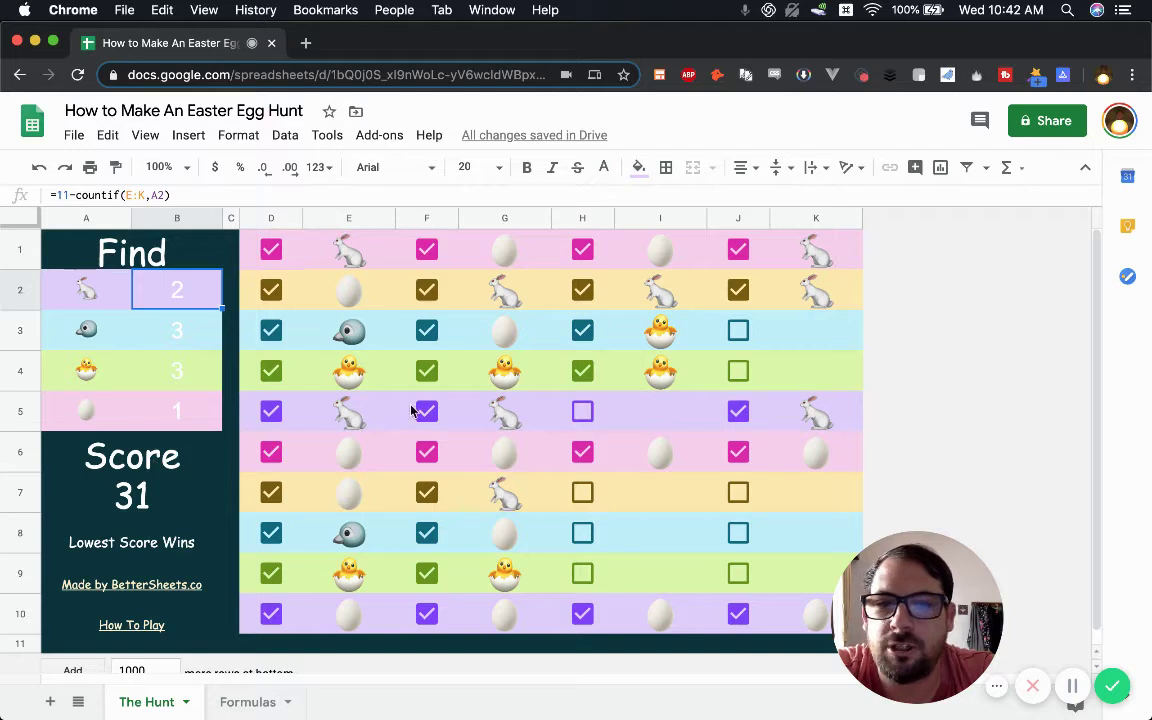
{"action": "left_click", "coordinate": [350, 252]}
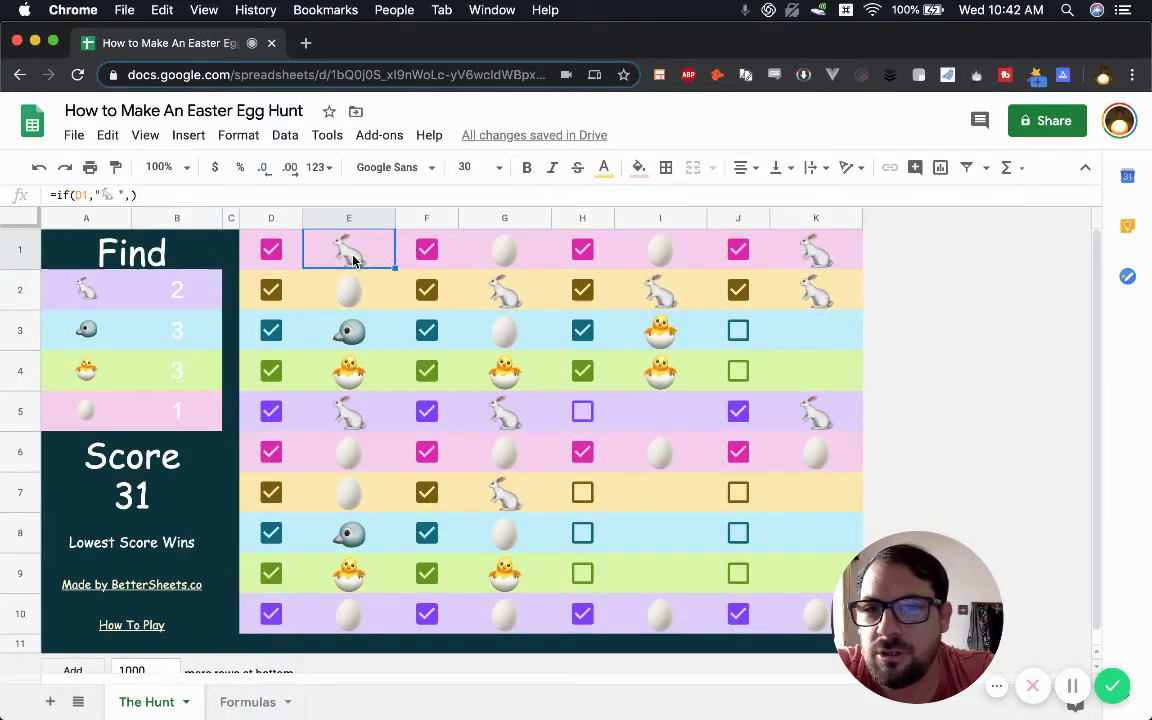
{"action": "left_click", "coordinate": [271, 249]}
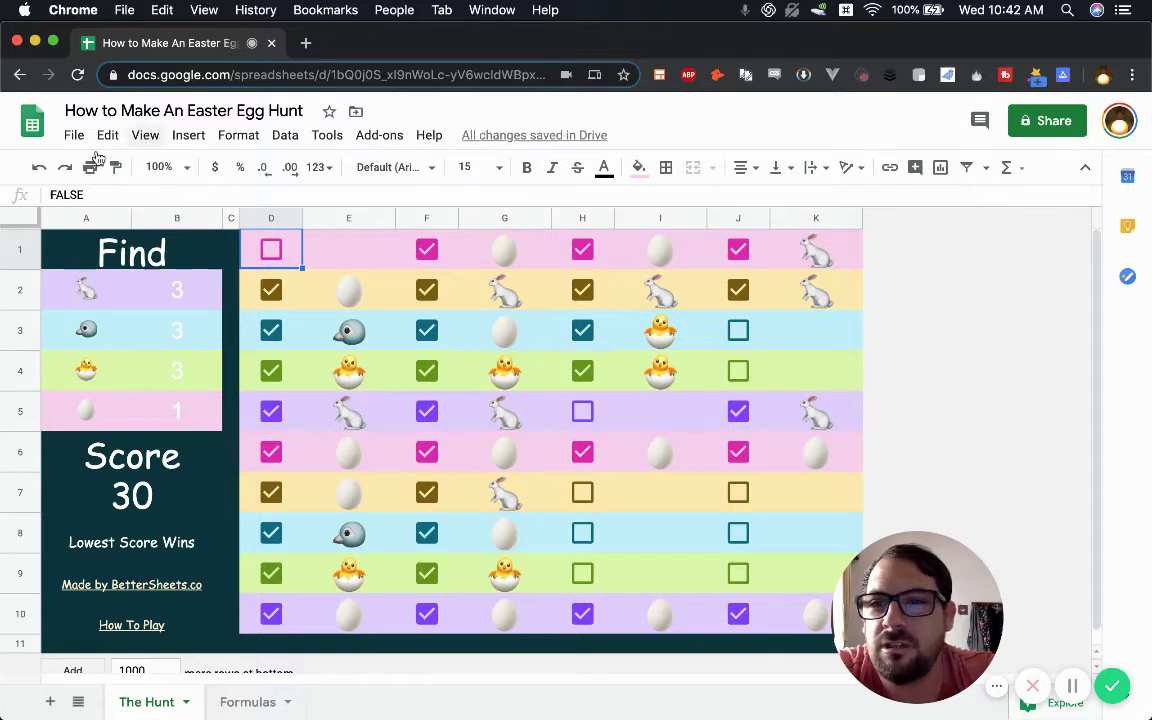
- Show formulas across The Hunt sheet and examine those in E3, E1 and the cell under Score
{"action": "left_click", "coordinate": [30, 216]}
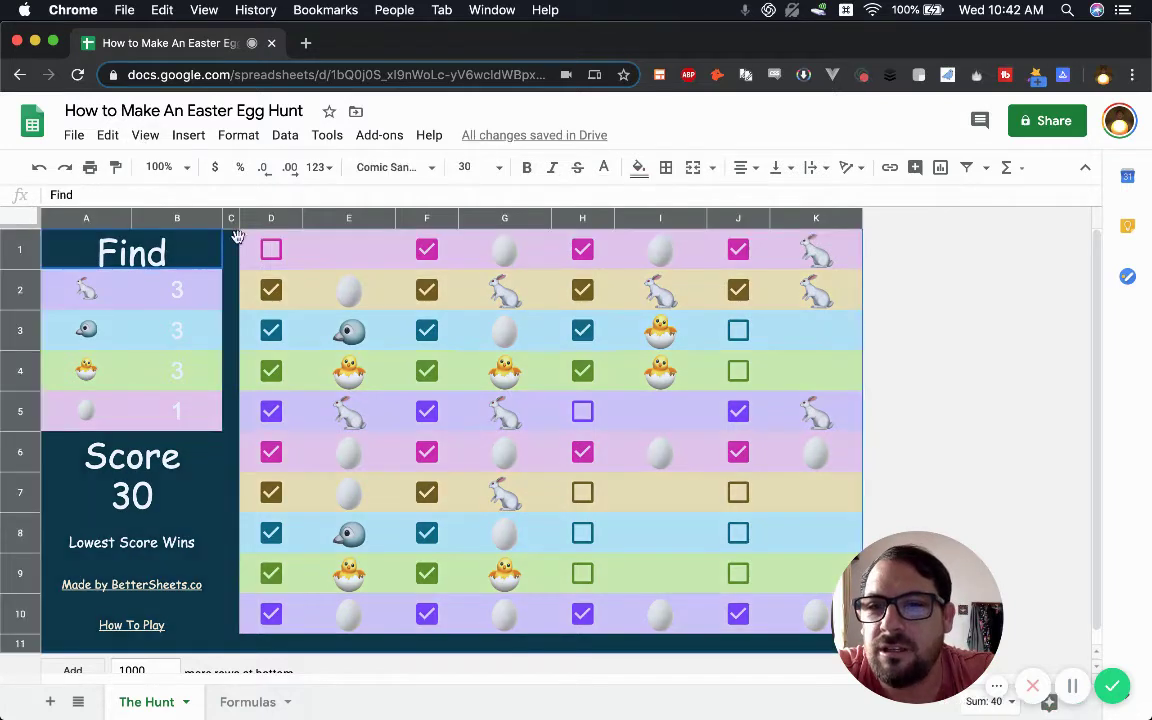
{"action": "left_click", "coordinate": [147, 136]}
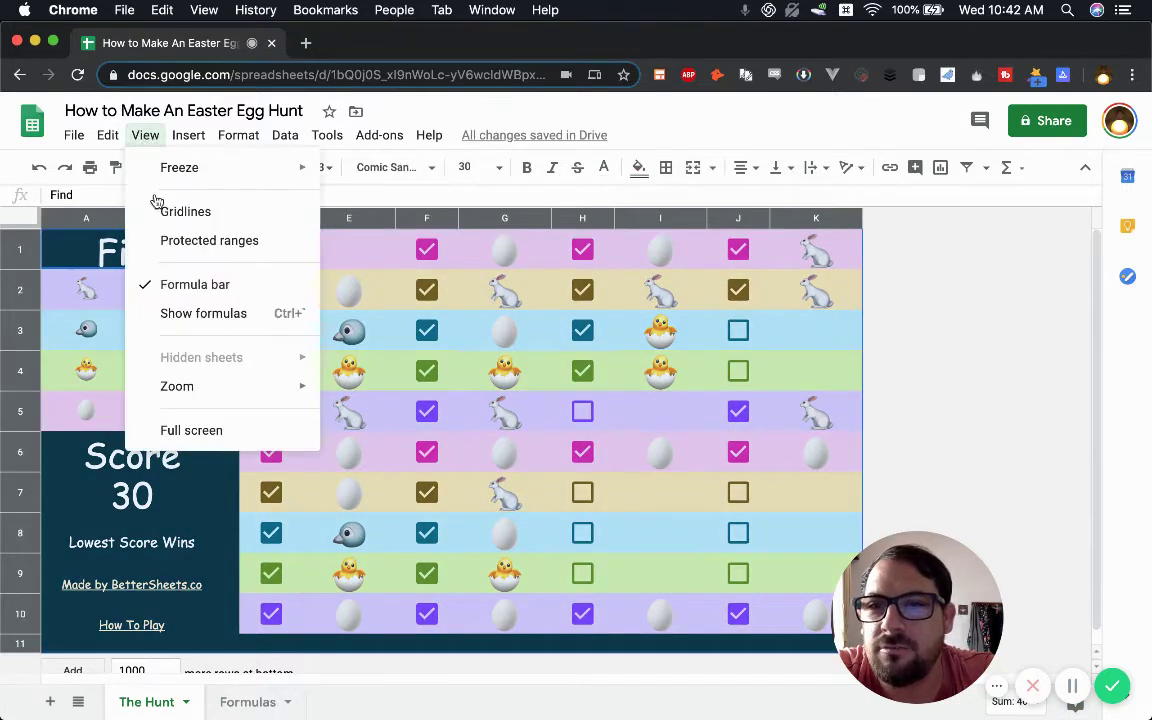
{"action": "left_click", "coordinate": [172, 316]}
{"action": "left_click", "coordinate": [317, 327]}
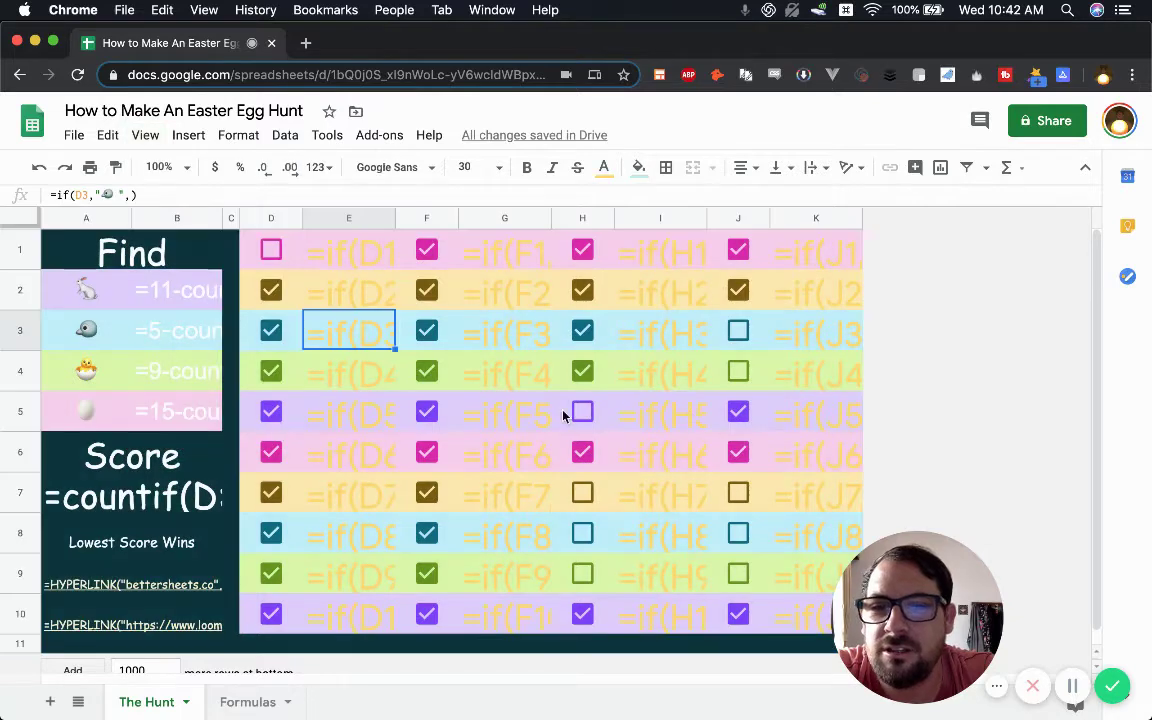
{"action": "left_click", "coordinate": [360, 262]}
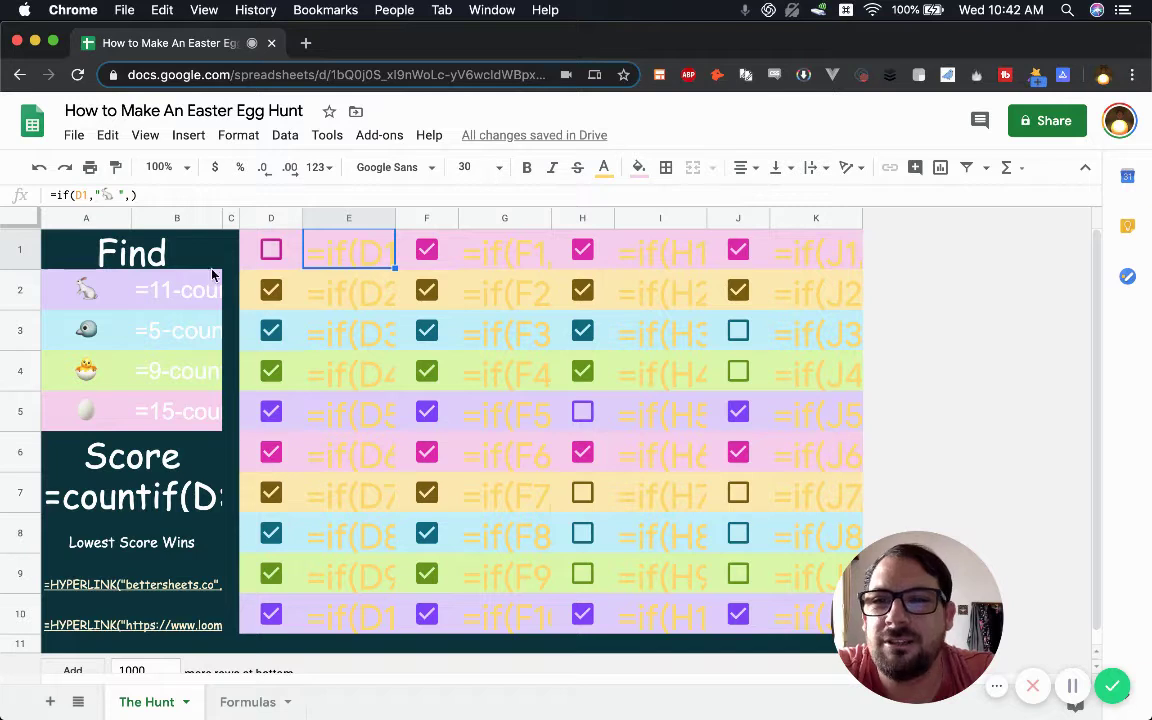
{"action": "left_click", "coordinate": [132, 456]}
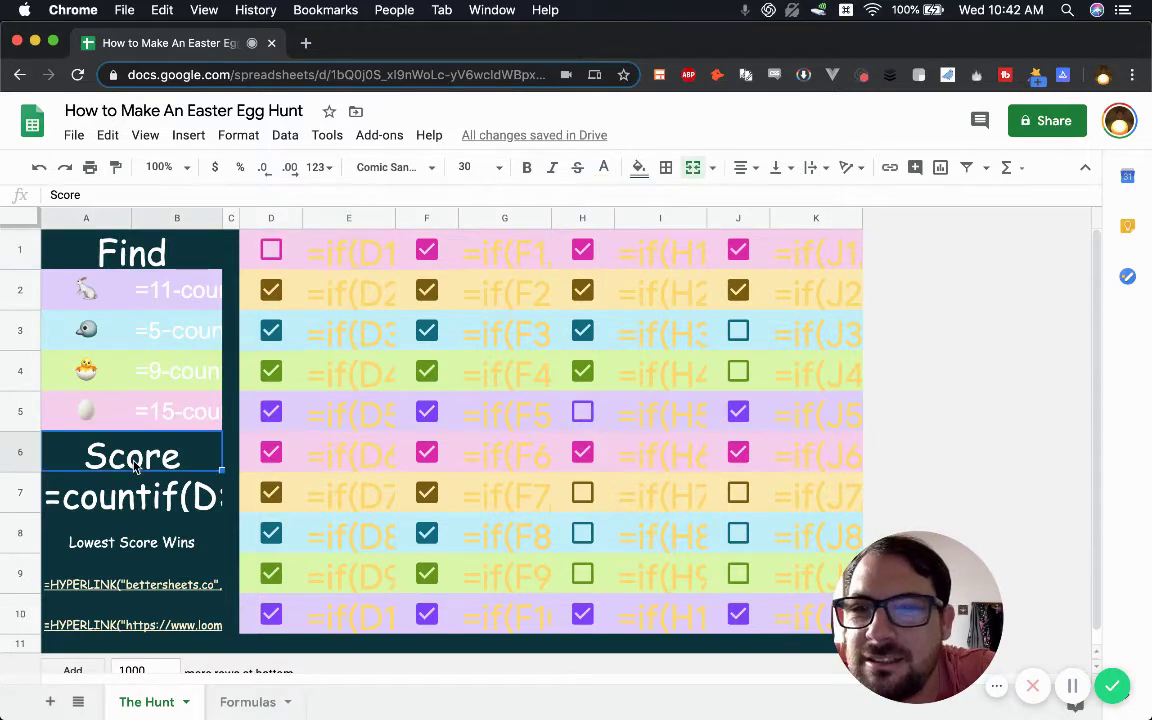
{"action": "left_click", "coordinate": [175, 535]}
{"action": "left_click", "coordinate": [183, 505]}
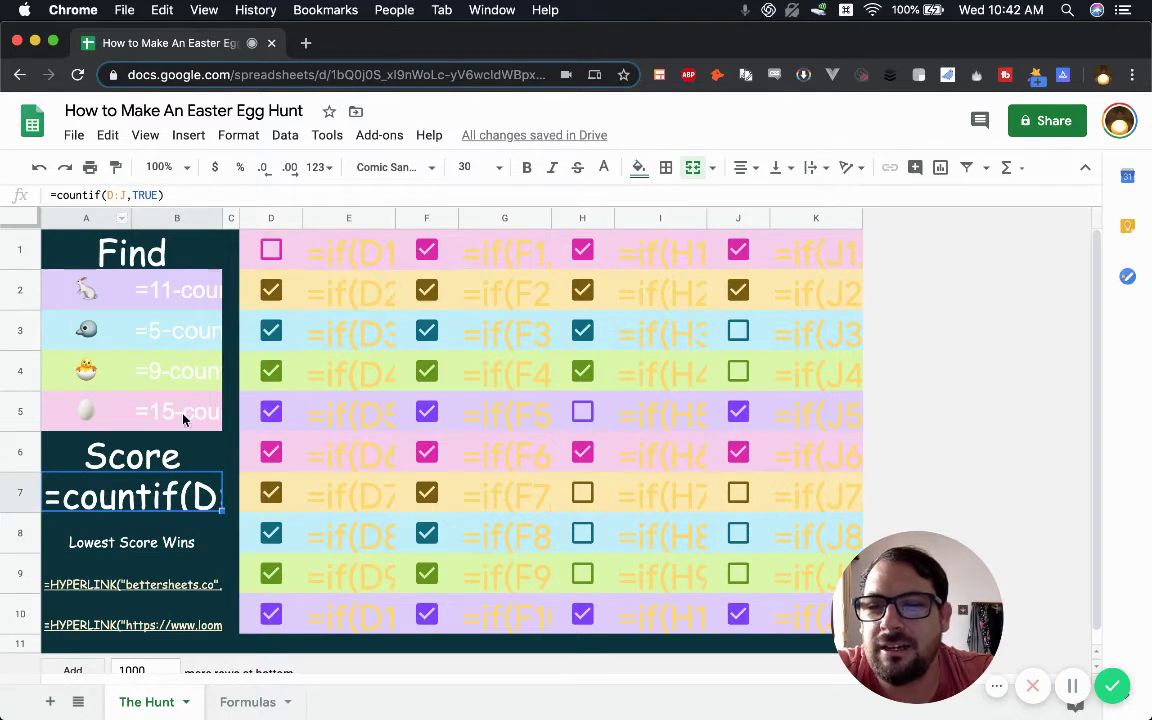
- Hide the formulas on The Hunt sheet, and select E1 on the Formulas sheet
{"action": "left_click", "coordinate": [145, 137]}
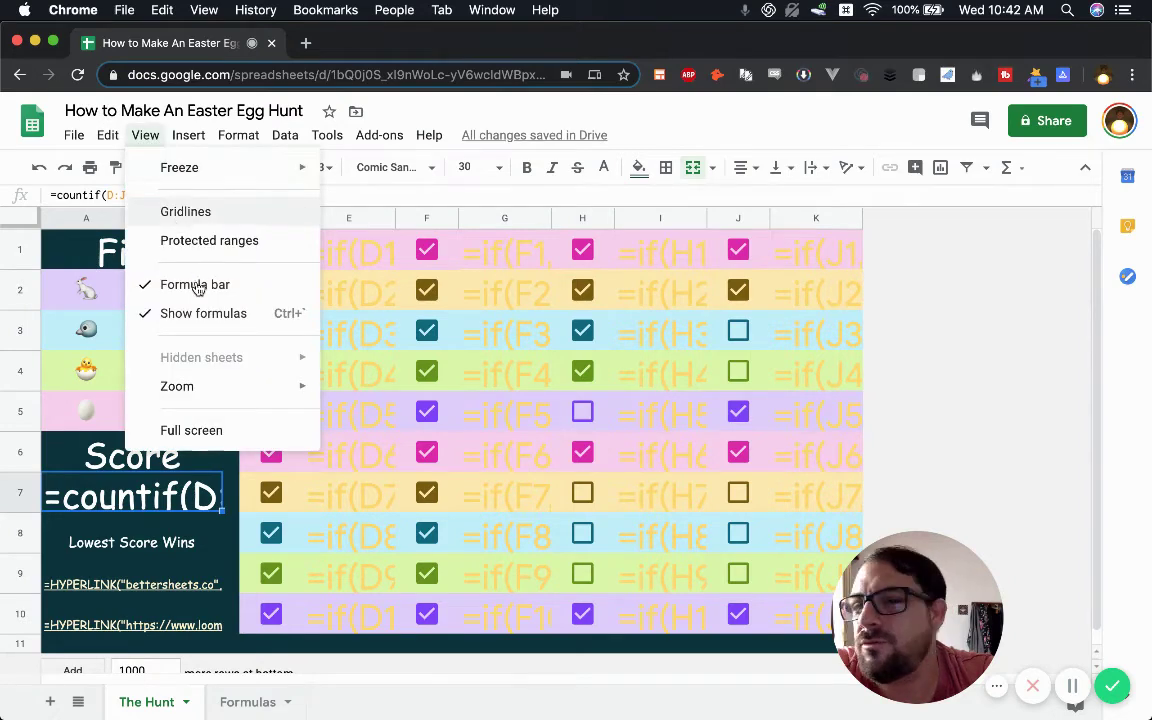
{"action": "left_click", "coordinate": [195, 315]}
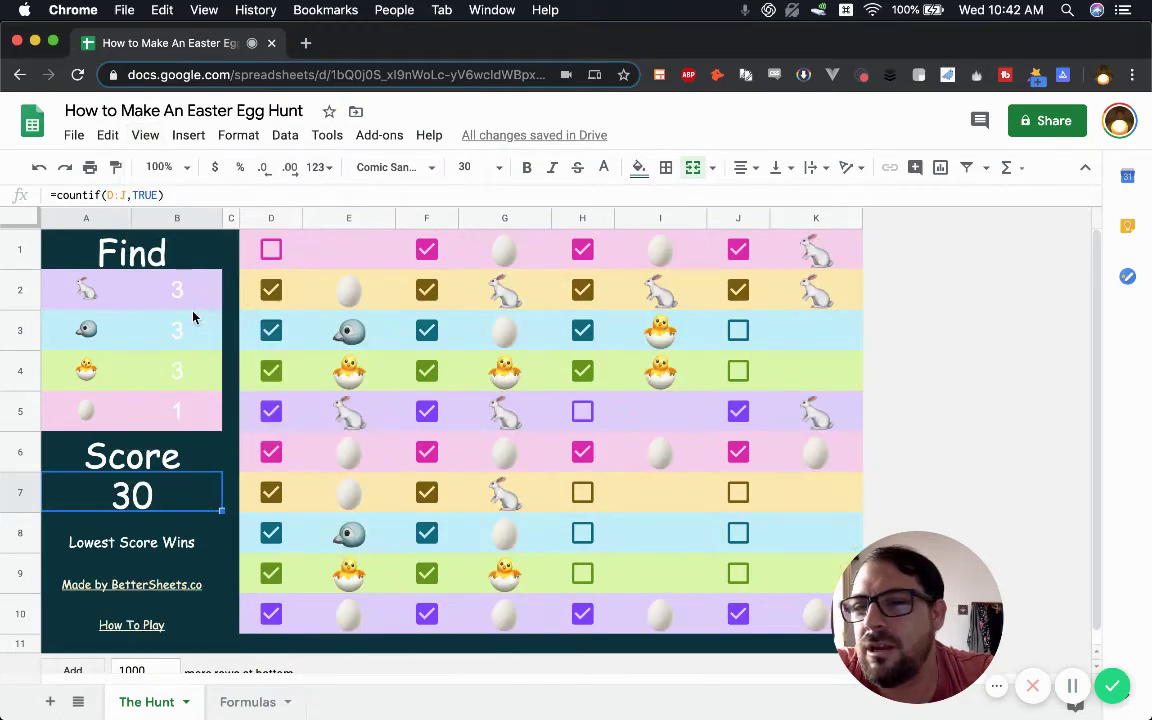
{"action": "left_click", "coordinate": [250, 701]}
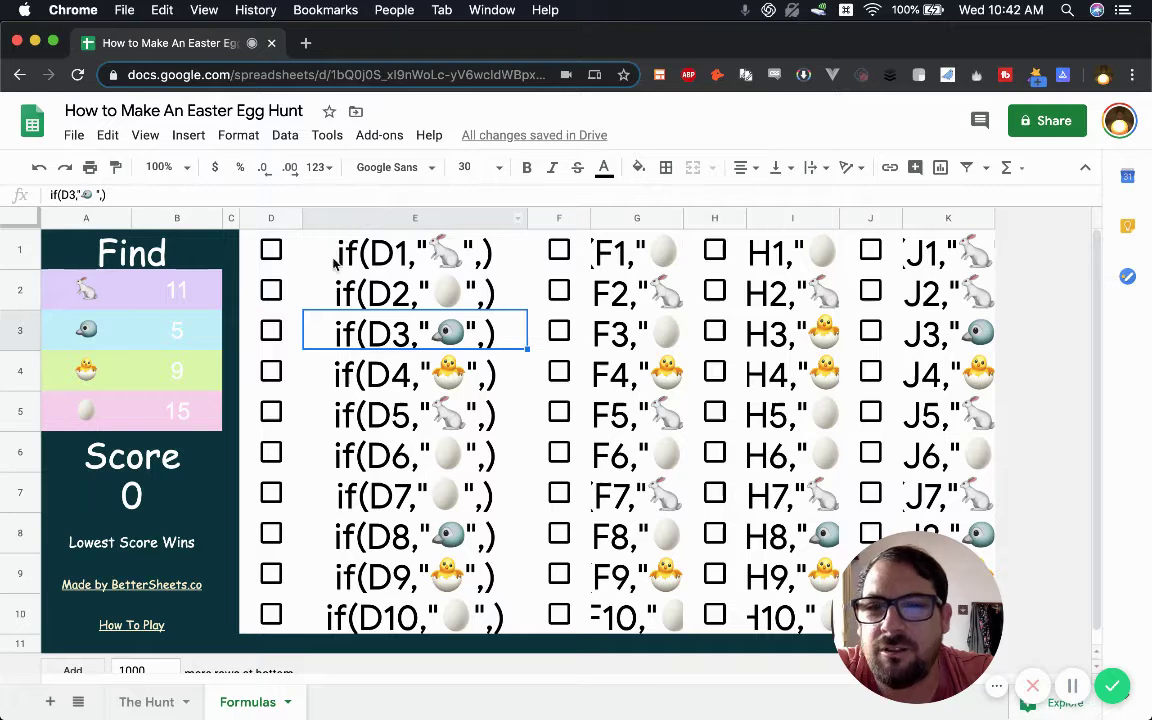
{"action": "left_click", "coordinate": [372, 262]}
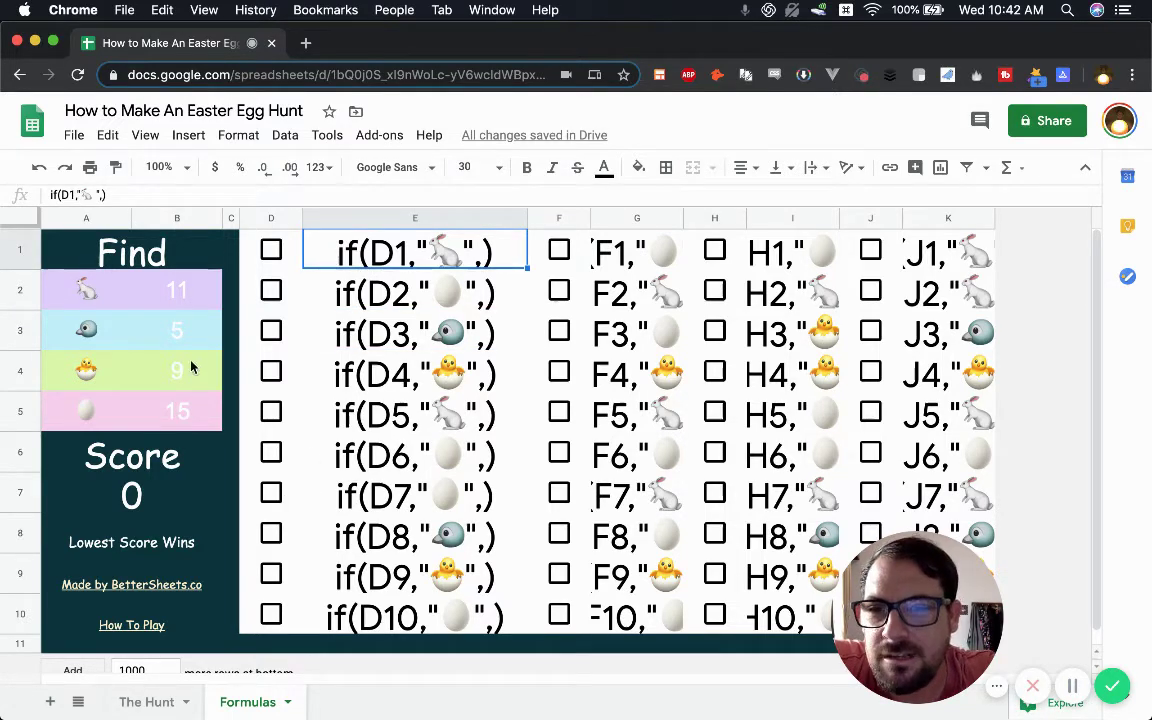
- Toggle the D1 checkbox on and off and compare it with the IF formula text in E1
{"action": "left_click", "coordinate": [274, 252]}
{"action": "left_click", "coordinate": [272, 251]}
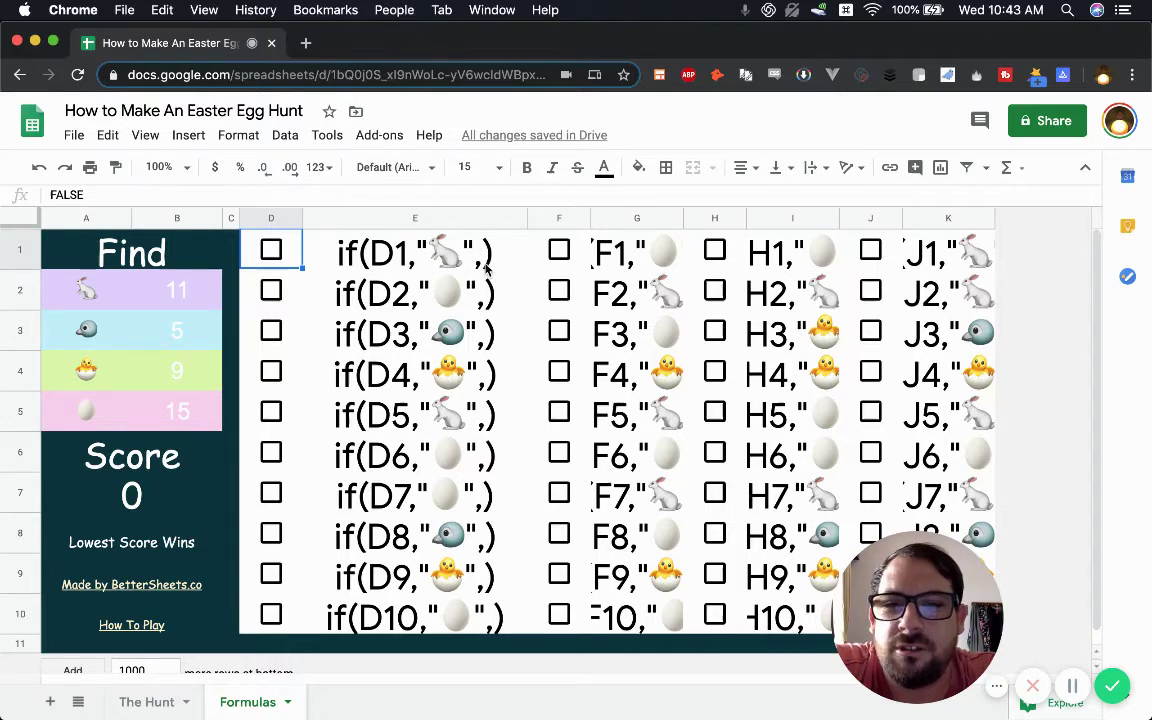
{"action": "double_click", "coordinate": [376, 263]}
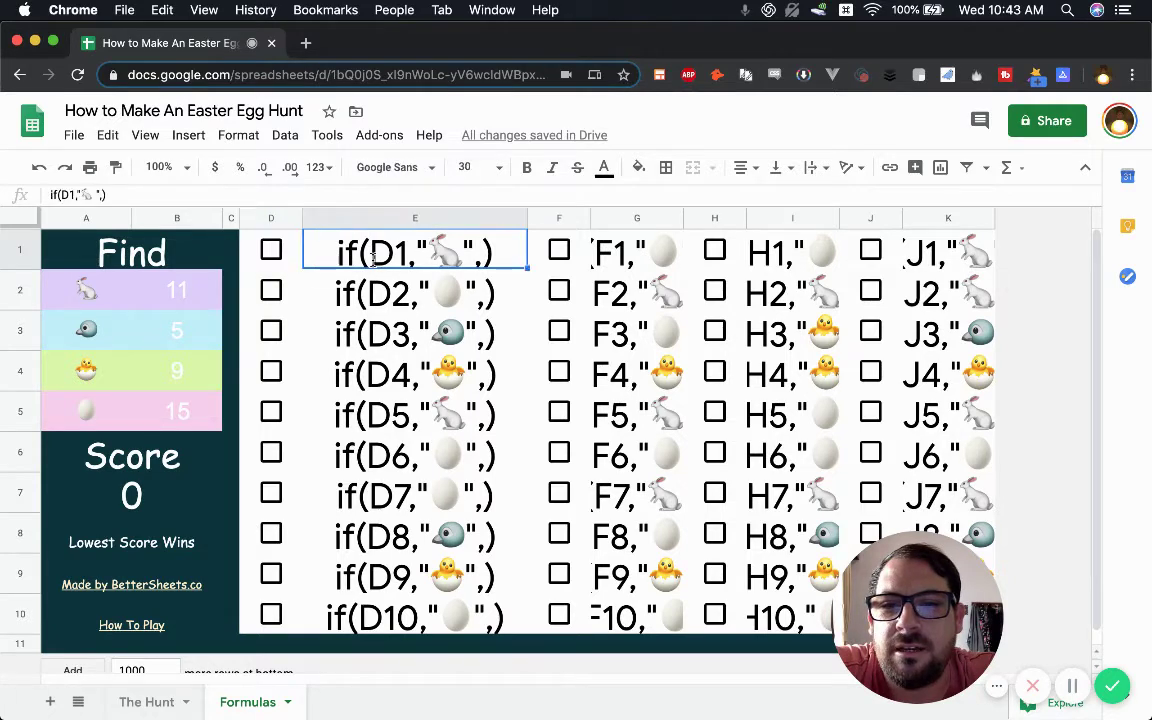
{"action": "left_click", "coordinate": [271, 251]}
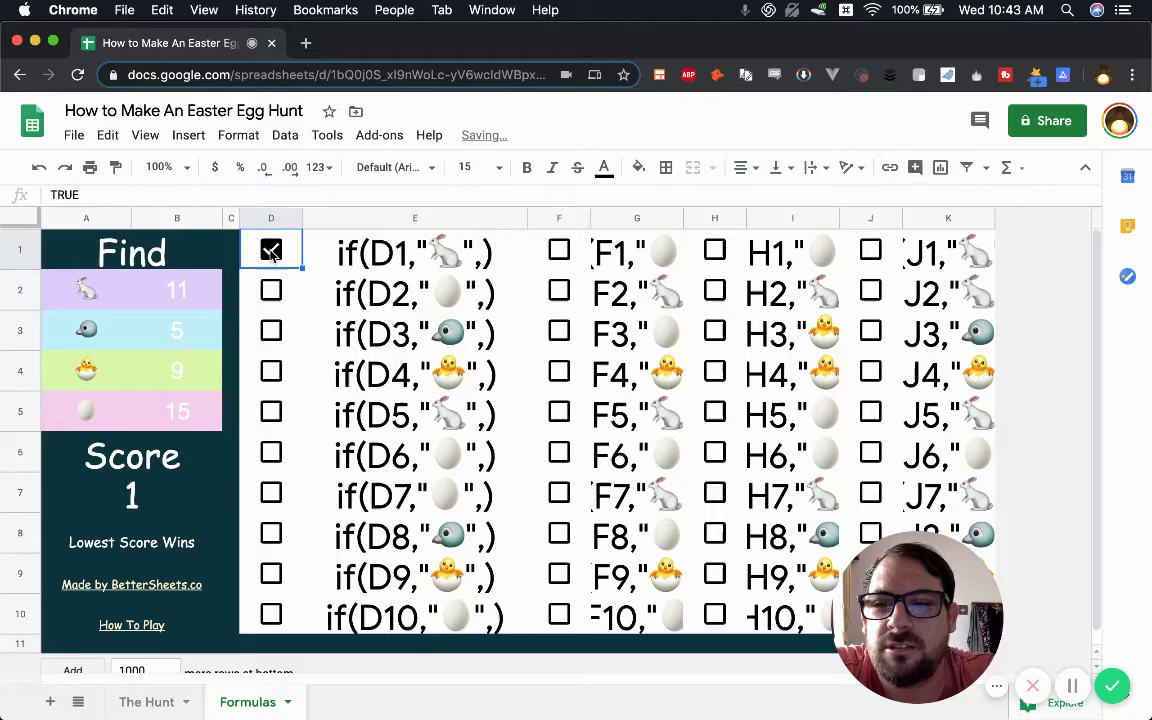
{"action": "left_click", "coordinate": [271, 251]}
{"action": "left_click", "coordinate": [370, 251]}
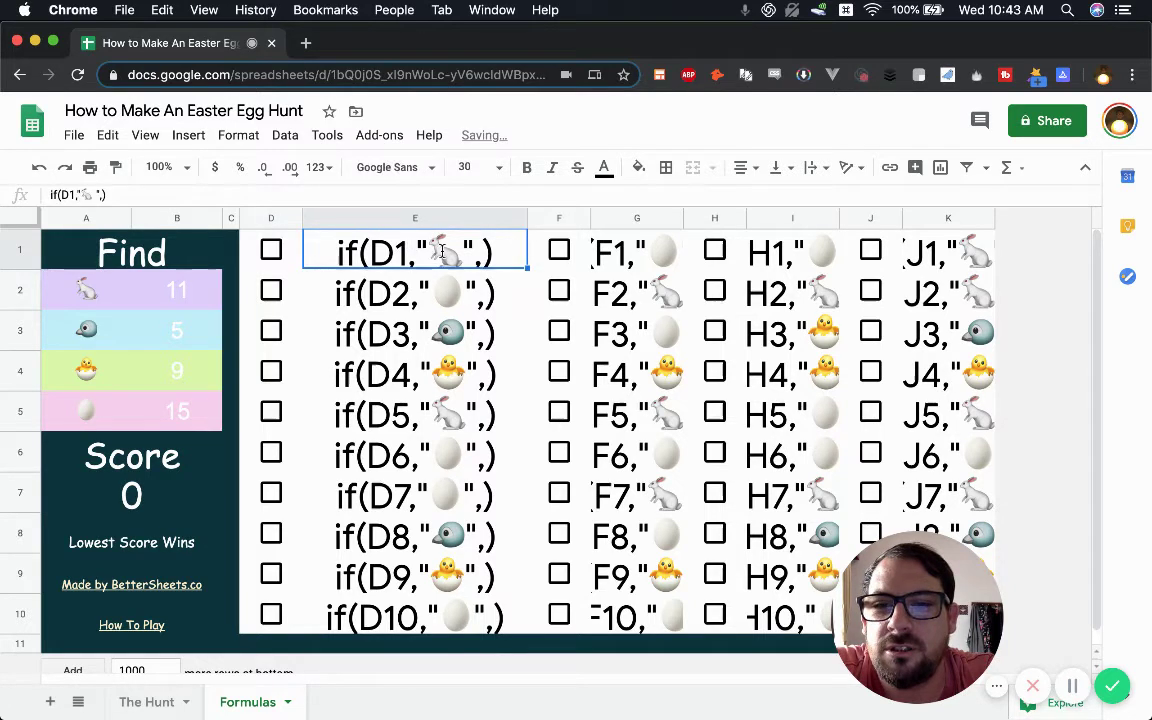
- Open E1's formula text for editing and highlight its rabbit emoji, followed by the whole formula text
{"action": "double_click", "coordinate": [442, 251]}
{"action": "left_click_drag", "start_coordinate": [430, 252], "coordinate": [466, 252]}
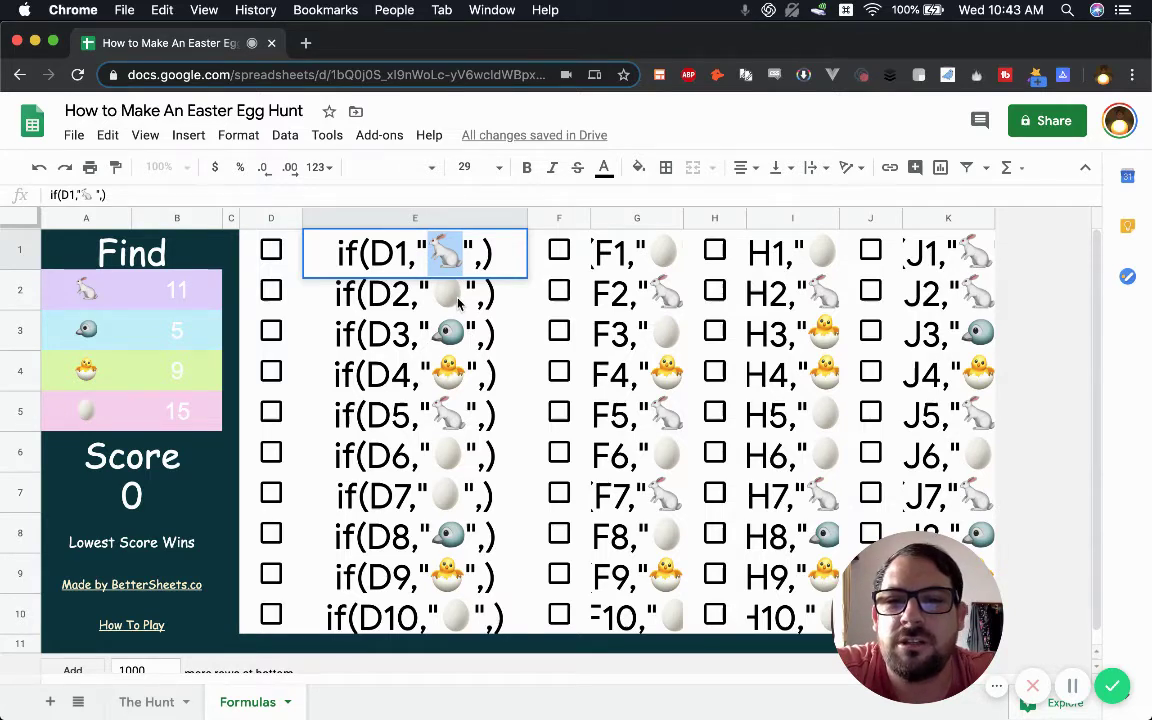
{"action": "left_click", "coordinate": [423, 244]}
{"action": "left_click_drag", "start_coordinate": [423, 244], "coordinate": [495, 237]}
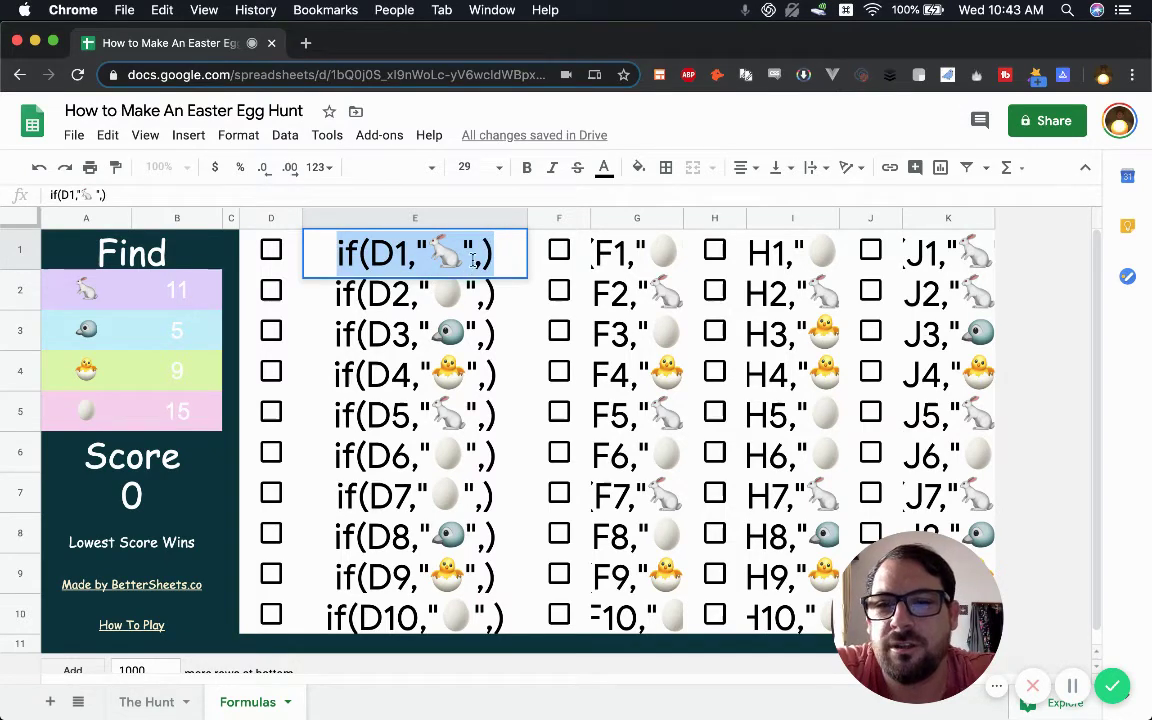
- Place the text cursor after the comma in E1's formula text and tick the D1 checkbox on the Formulas sheet
{"action": "left_click", "coordinate": [478, 258]}
{"action": "type", "text": ","}
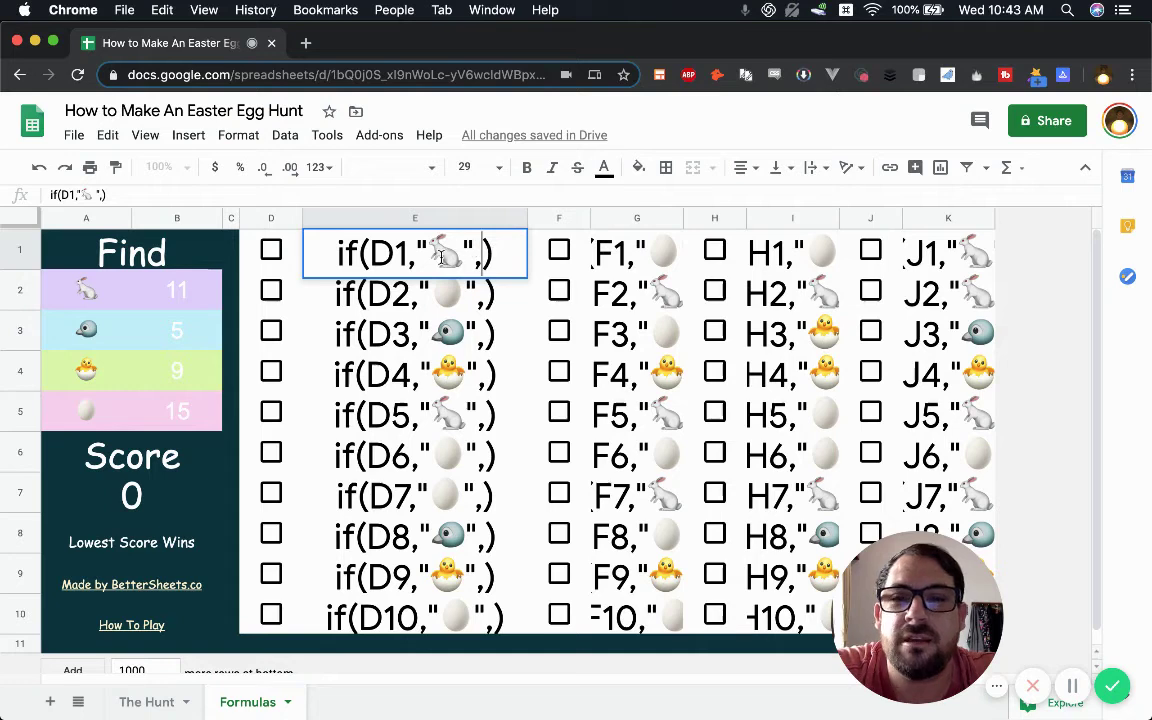
{"action": "left_click", "coordinate": [272, 251]}
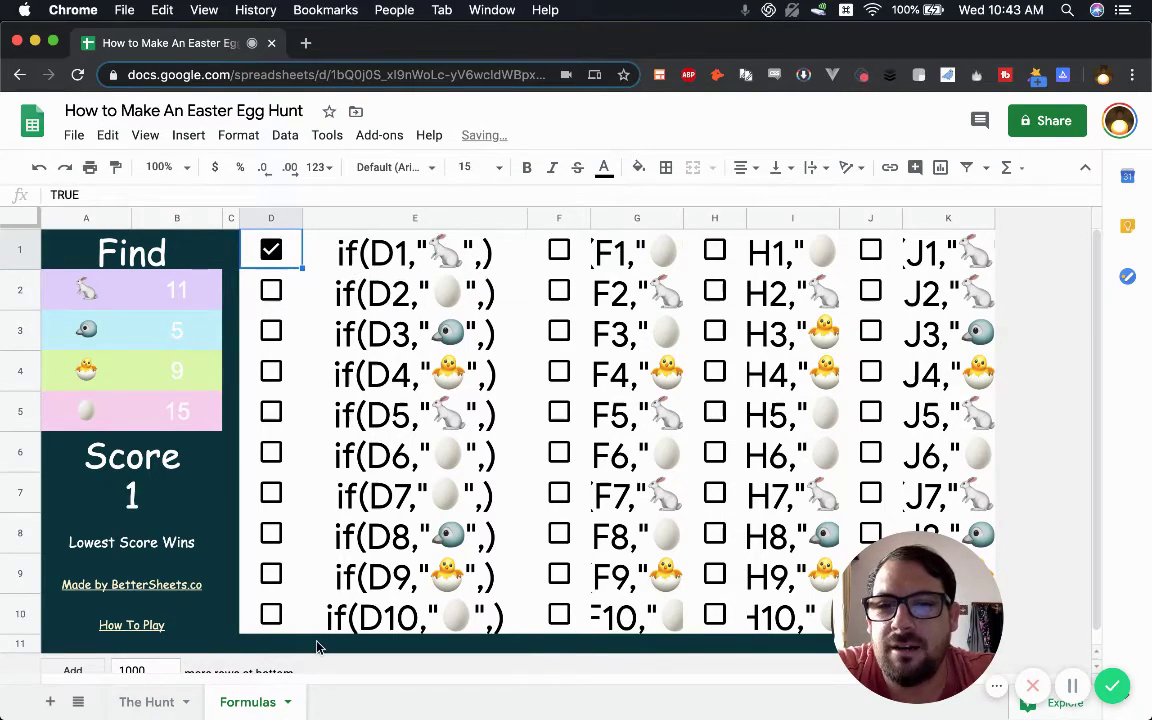
- Clear all the checkboxes in columns D and F of The Hunt sheet, and select column H
{"action": "left_click", "coordinate": [143, 704]}
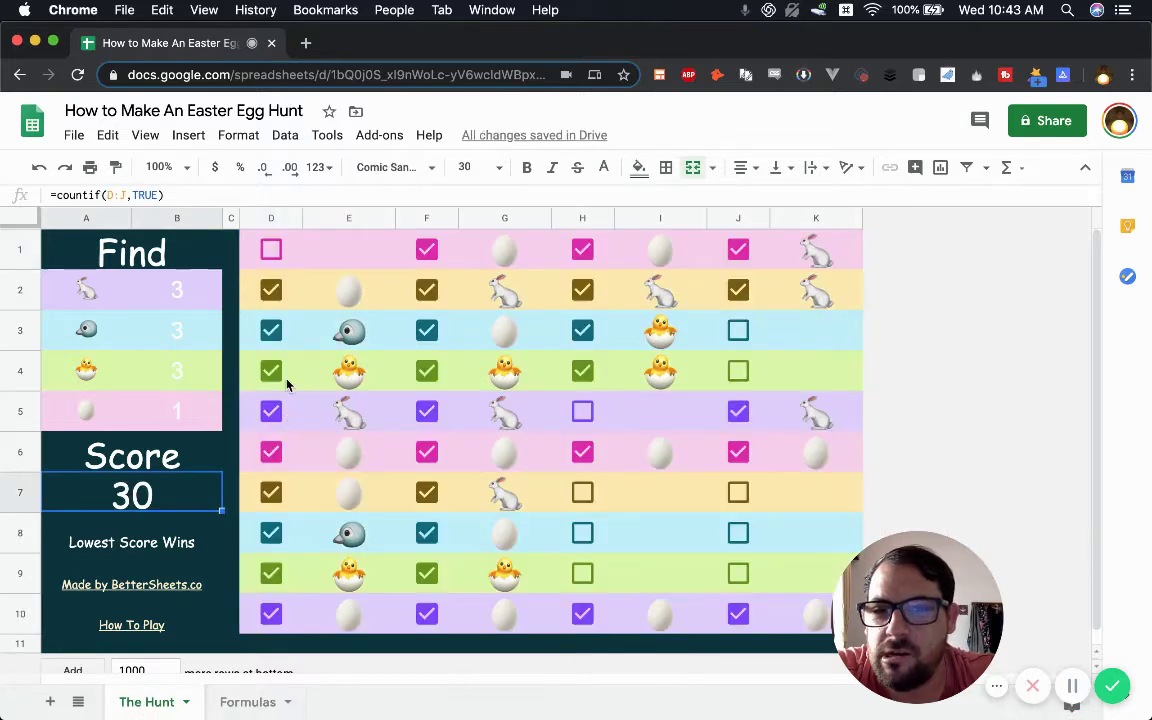
{"action": "left_click", "coordinate": [248, 272]}
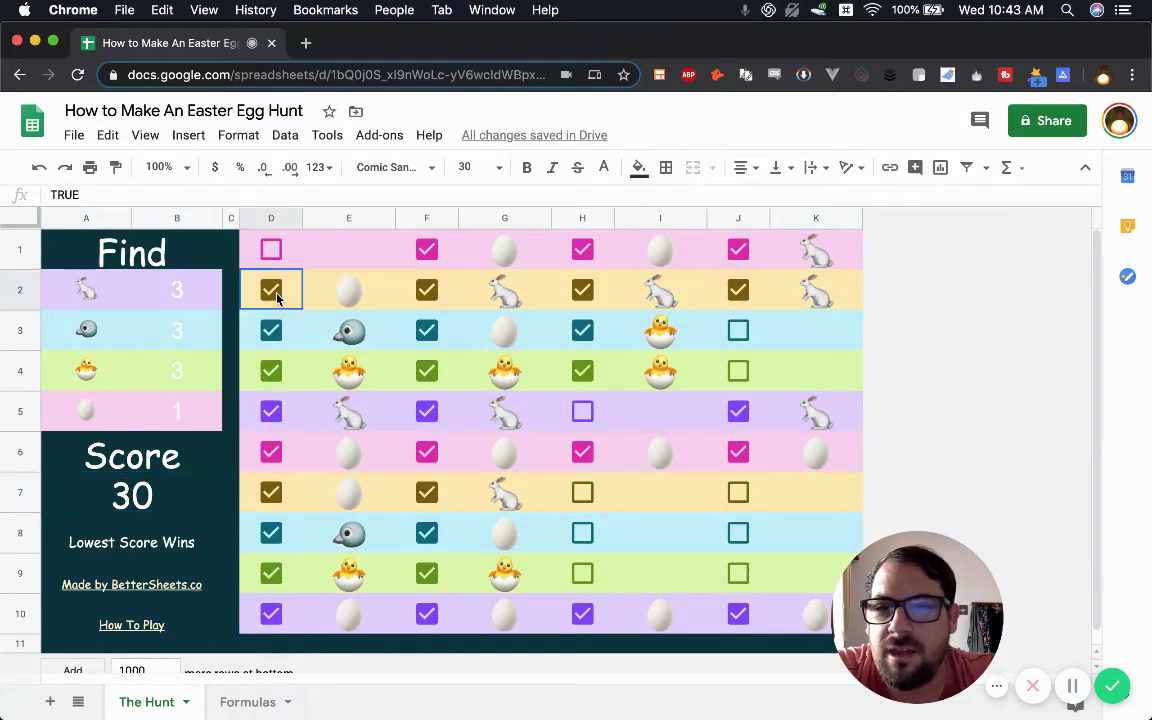
{"action": "left_click", "coordinate": [342, 216]}
{"action": "left_click", "coordinate": [272, 216]}
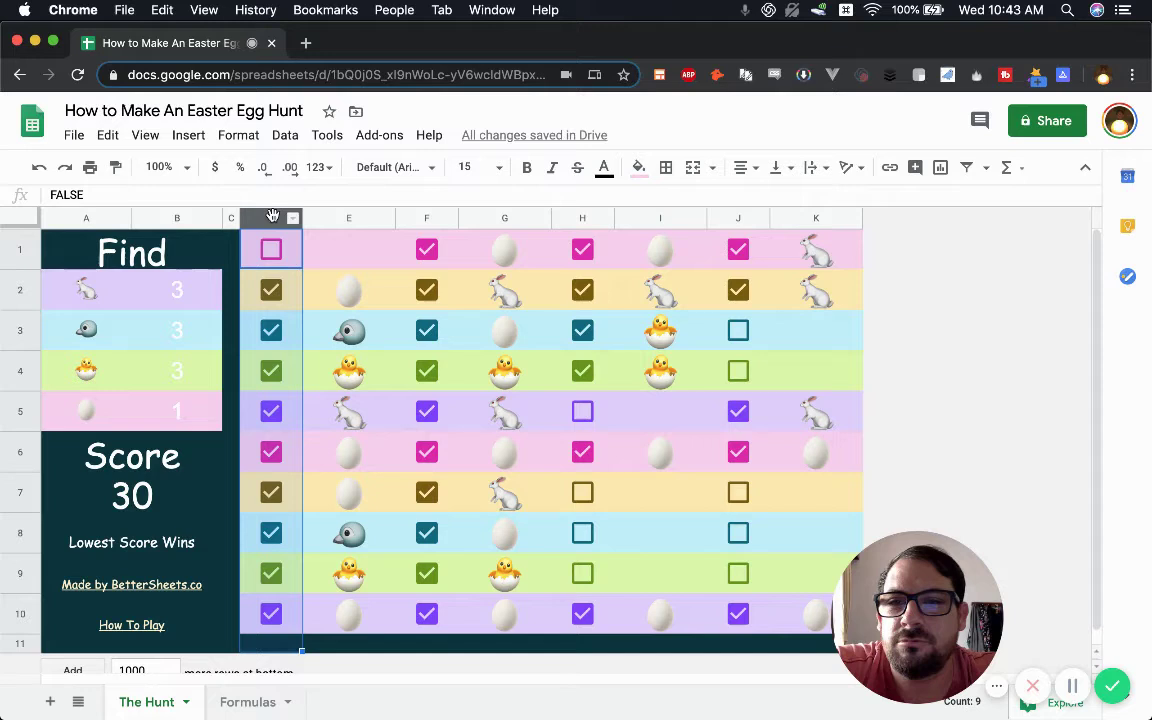
{"action": "key", "text": "space"}
{"action": "left_click", "coordinate": [426, 216]}
{"action": "key", "text": "space"}
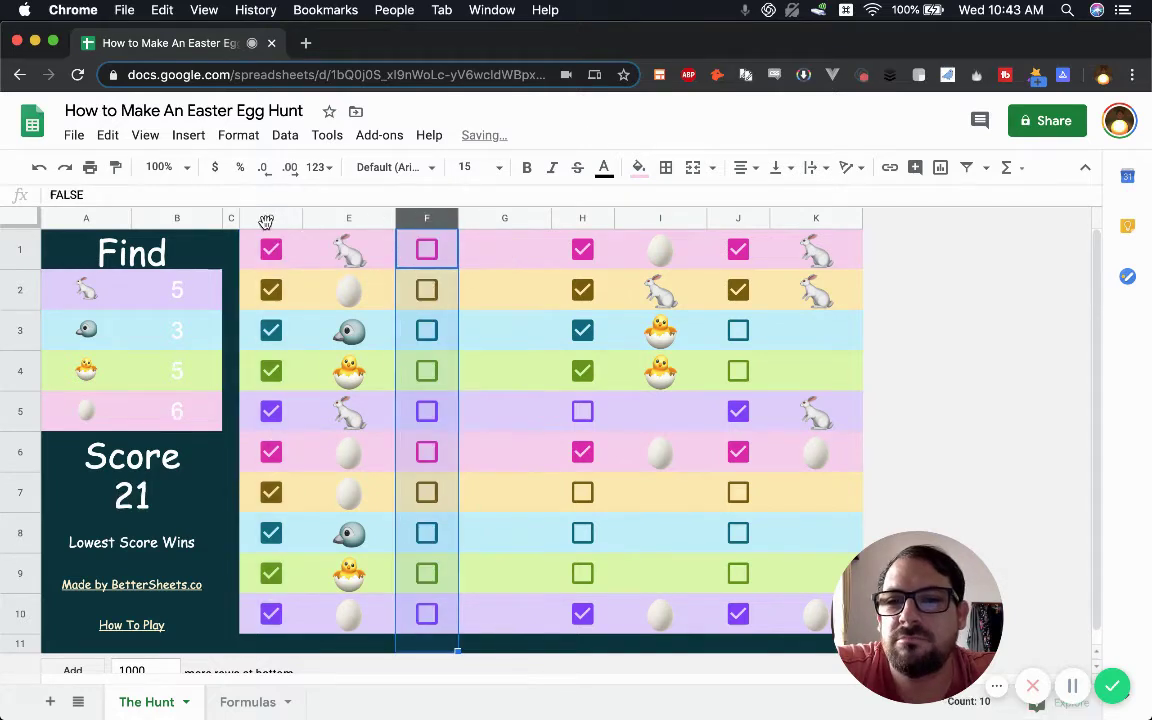
{"action": "left_click", "coordinate": [266, 218]}
{"action": "key", "text": "space"}
{"action": "left_click", "coordinate": [588, 218]}
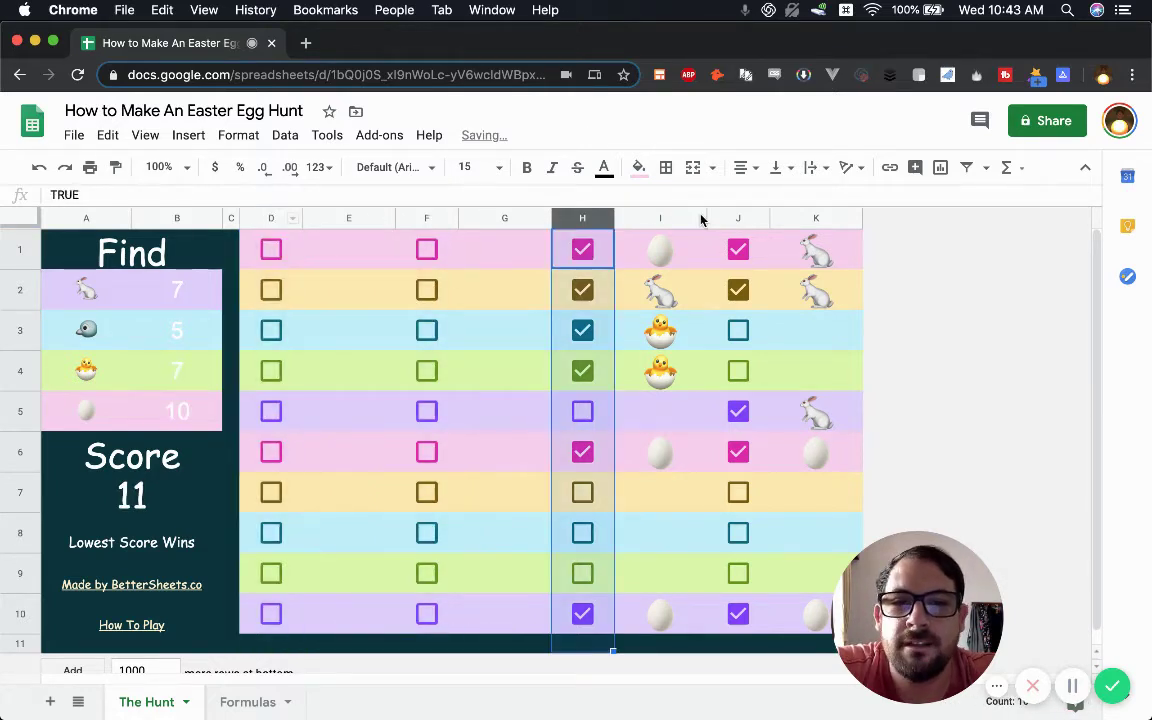
- Tick the checkboxes in F1 through F4 on The Hunt sheet
{"action": "left_click", "coordinate": [429, 251]}
{"action": "left_click", "coordinate": [427, 292]}
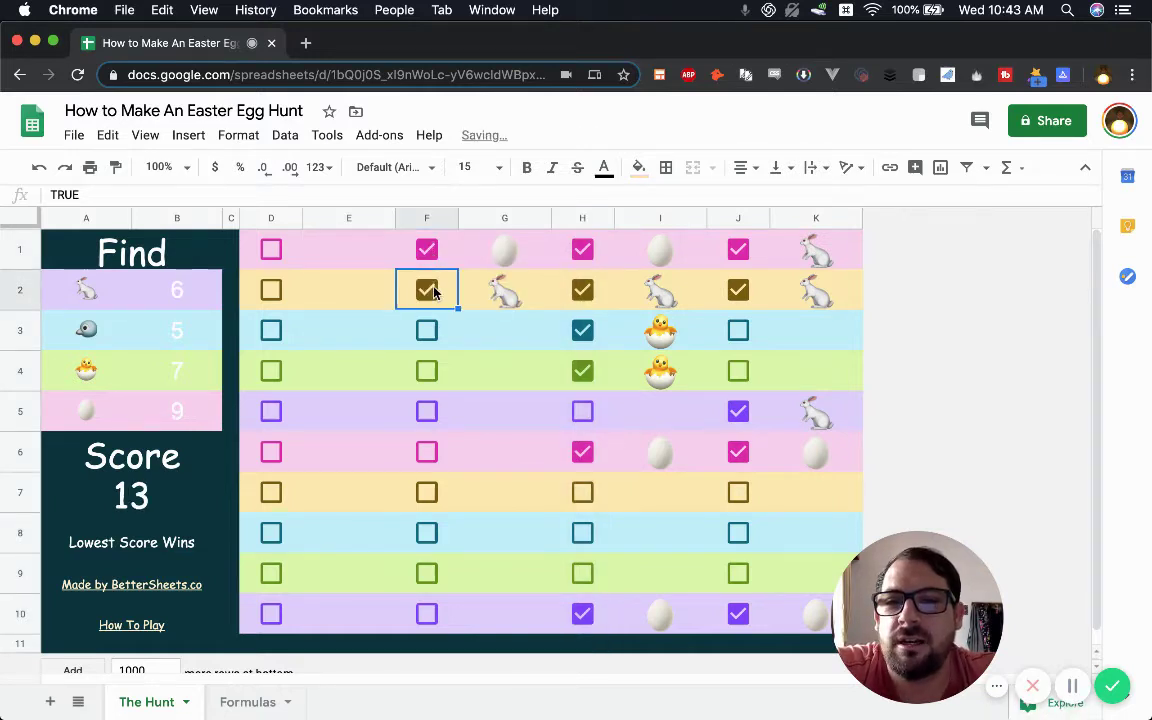
{"action": "left_click", "coordinate": [427, 332]}
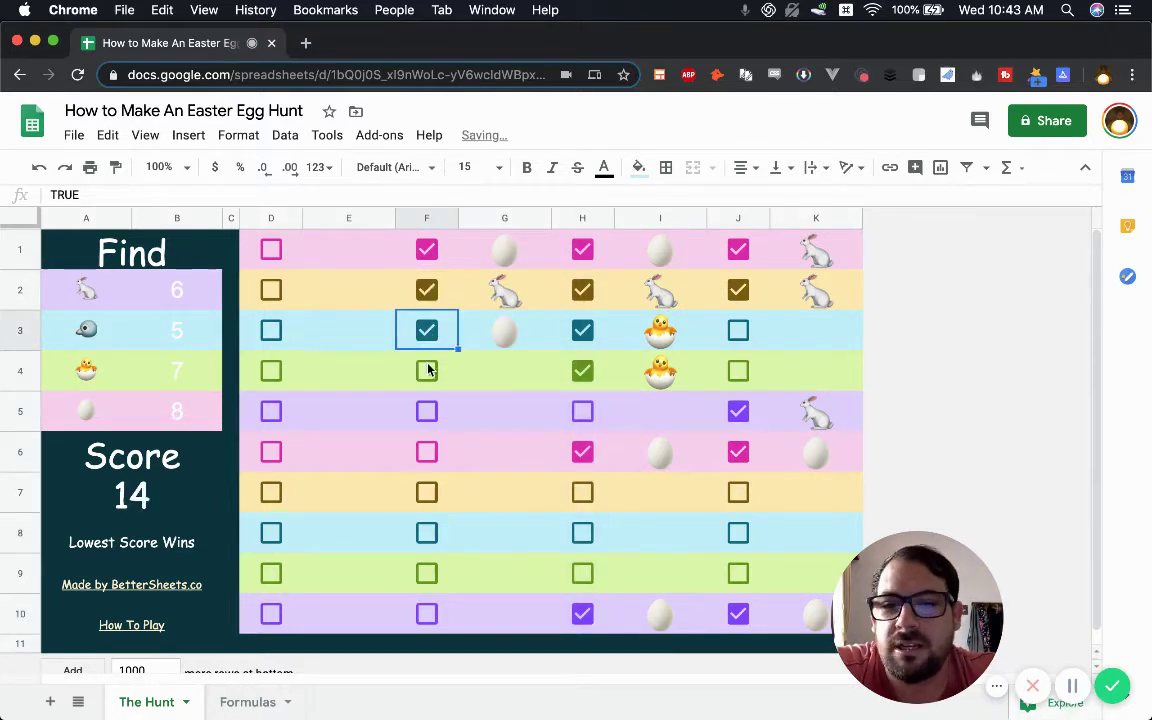
{"action": "left_click", "coordinate": [428, 370]}
- Tick the D2 and D3 checkboxes on the Formulas sheet and toggle D4 on and off
{"action": "left_click", "coordinate": [252, 702]}
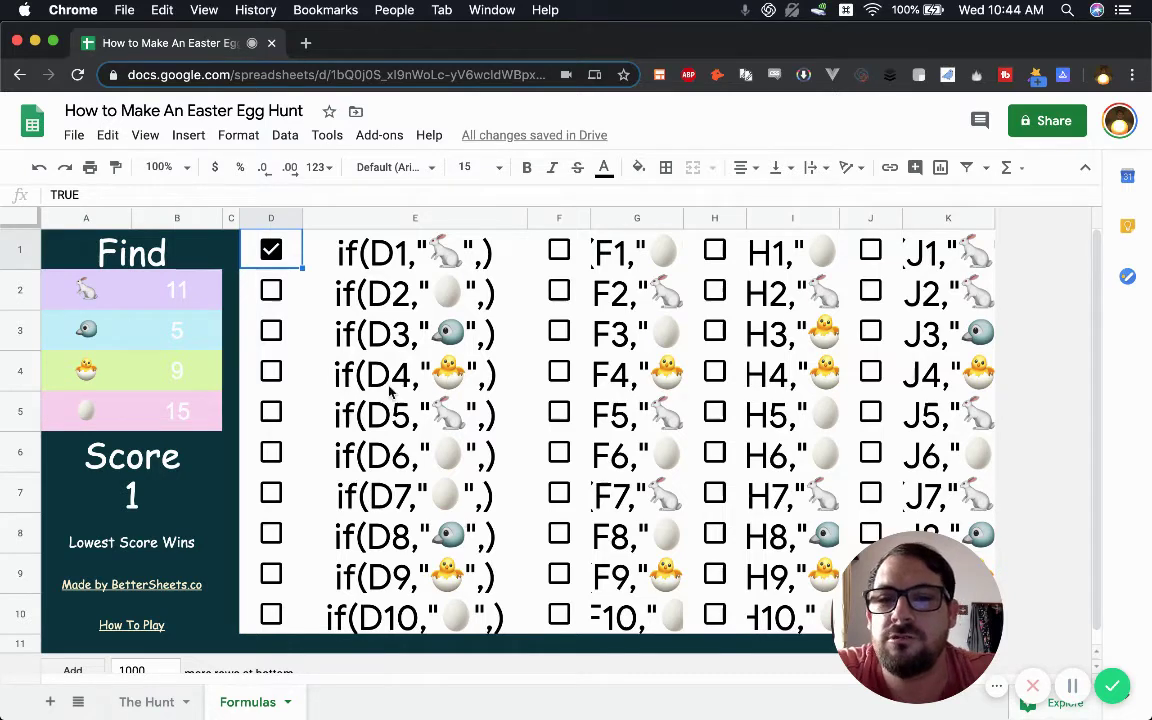
{"action": "left_click", "coordinate": [271, 292]}
{"action": "left_click", "coordinate": [270, 332]}
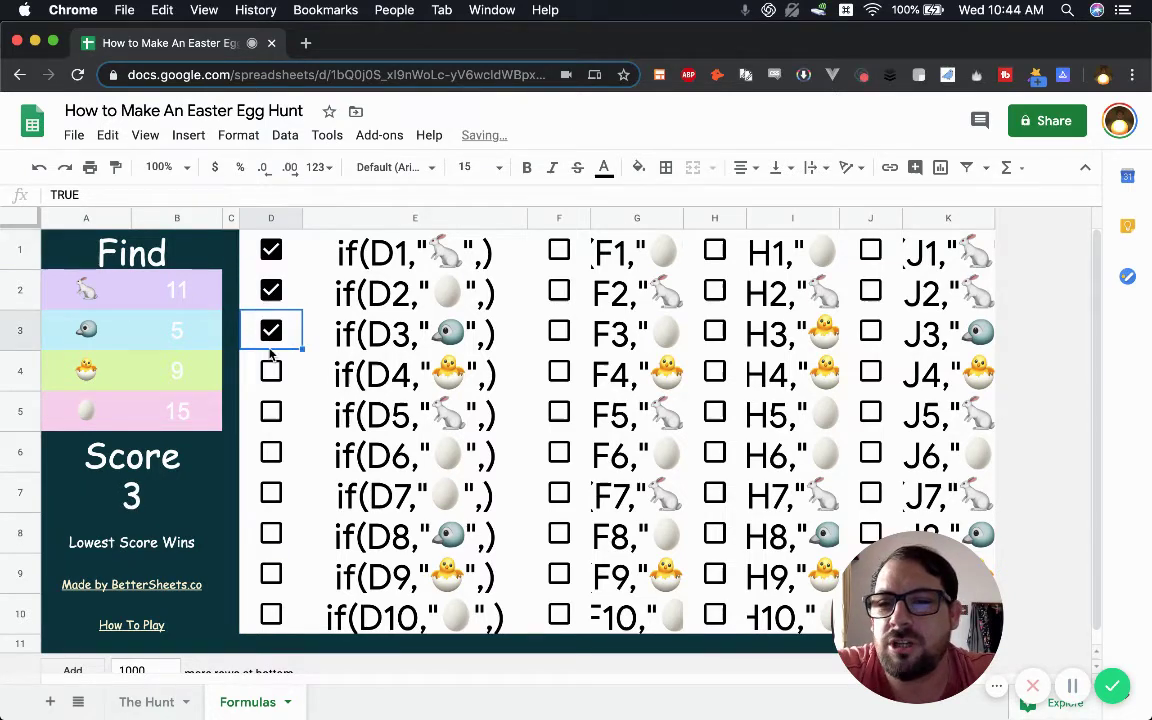
{"action": "left_click", "coordinate": [273, 374]}
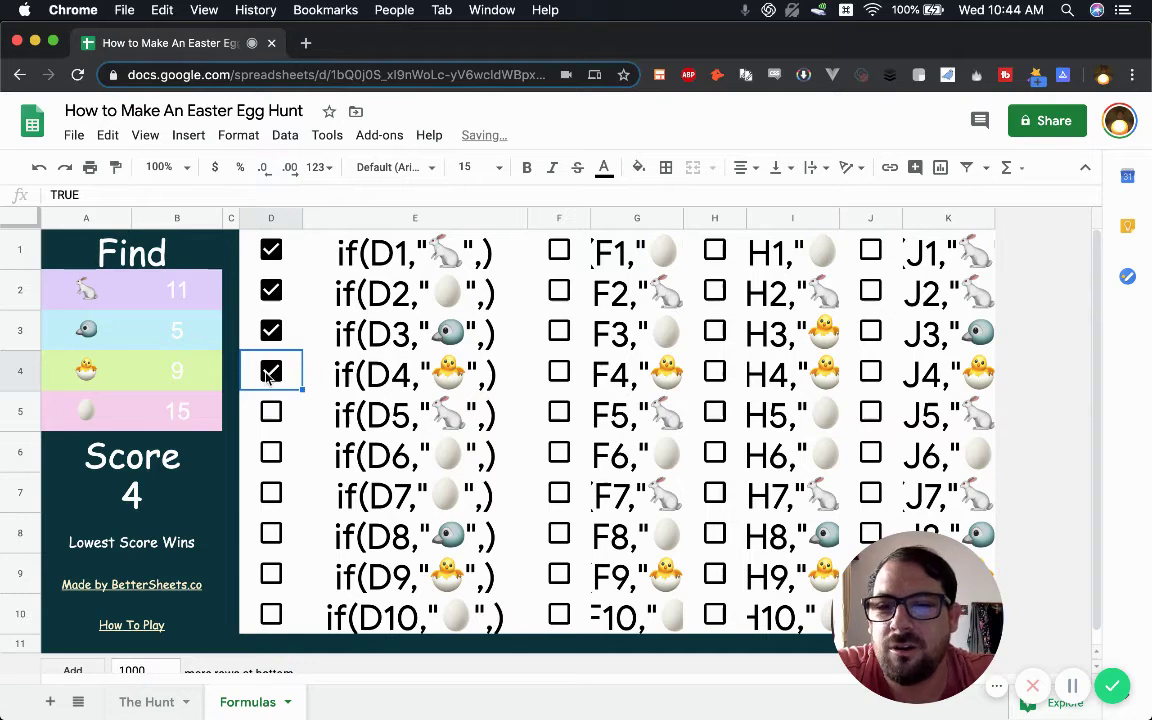
{"action": "left_click", "coordinate": [268, 374]}
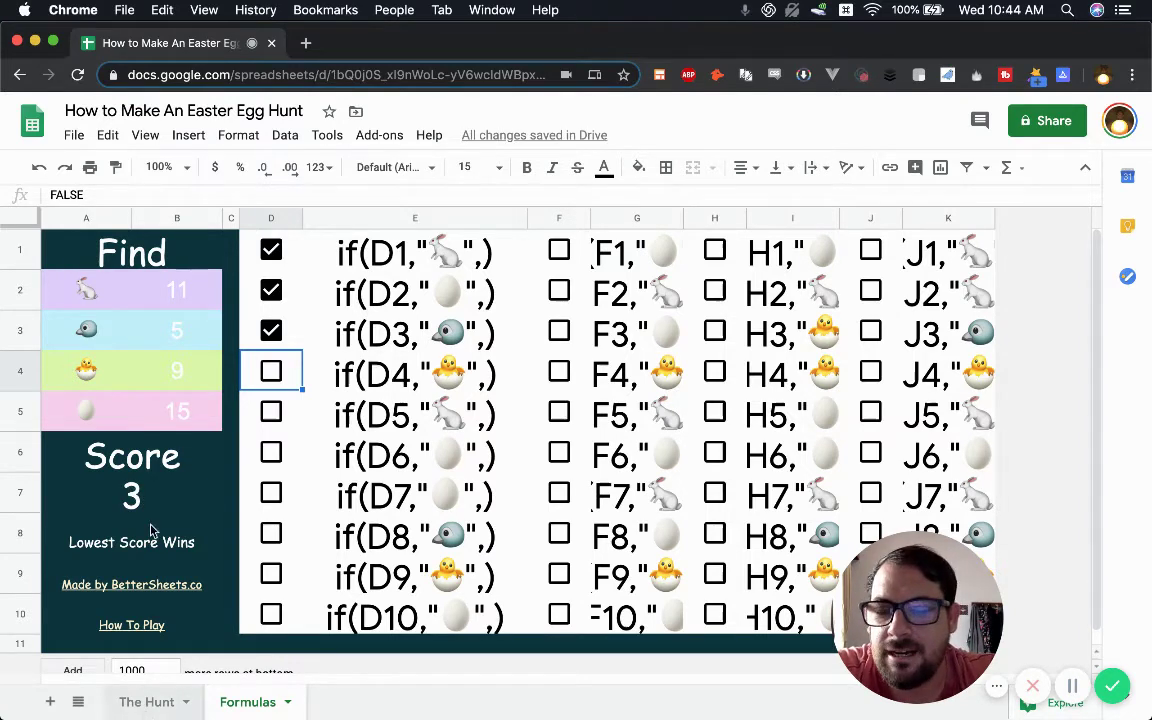
- Examine the COUNTIF formula under Score and the rabbit count formula in B2, leaving both unedited
{"action": "left_click", "coordinate": [170, 494]}
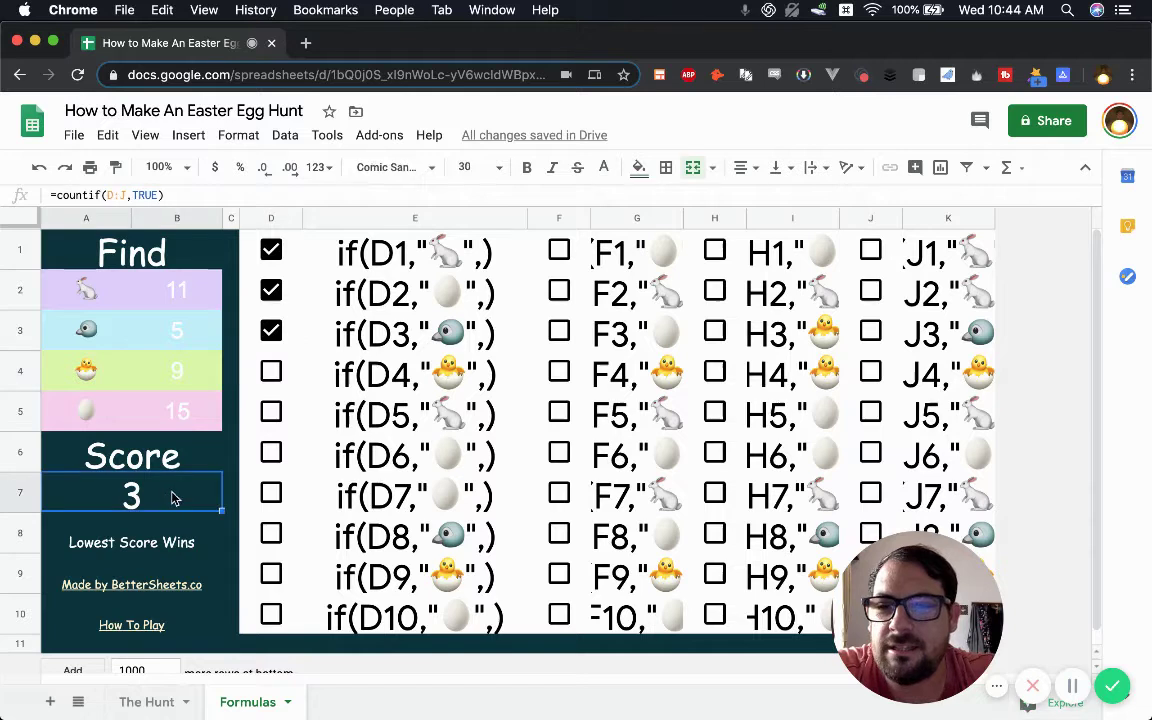
{"action": "left_click", "coordinate": [53, 195]}
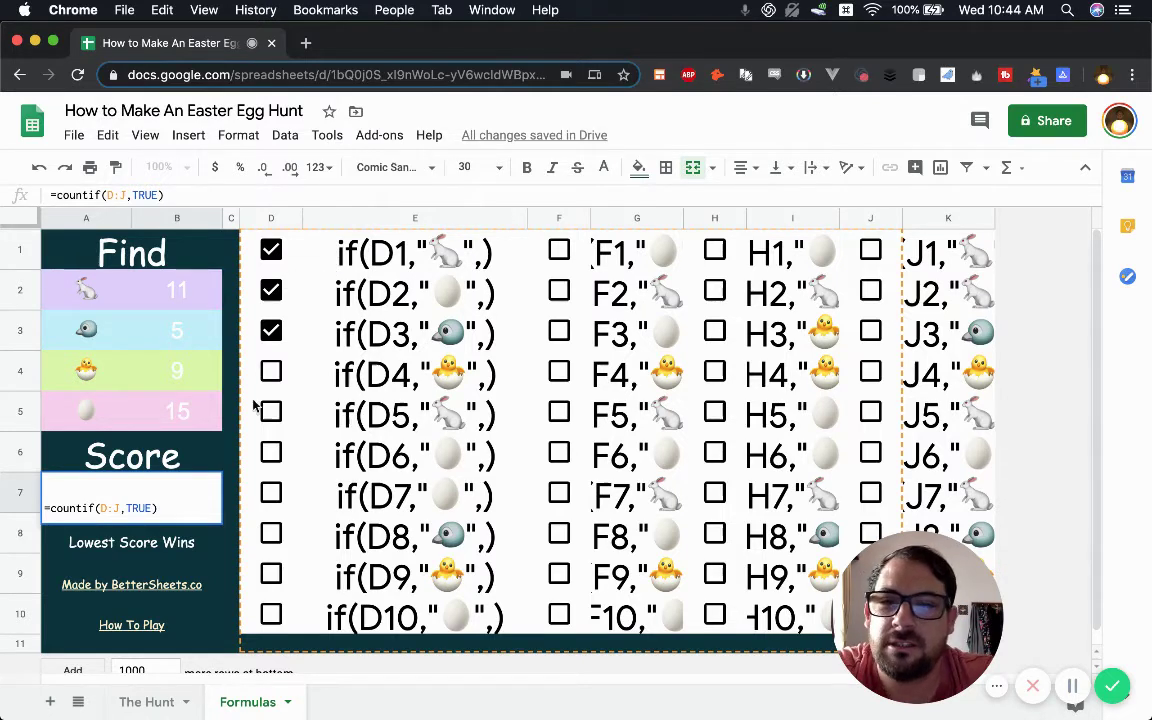
{"action": "left_click", "coordinate": [191, 287]}
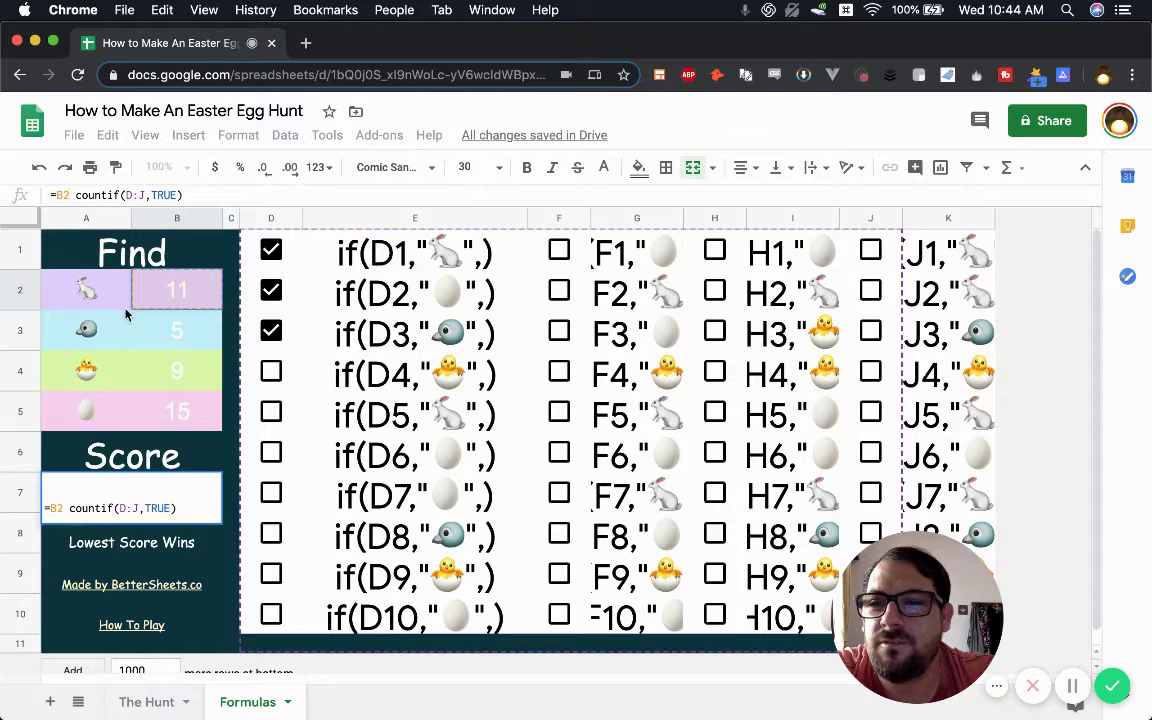
{"action": "key", "text": "Escape"}
{"action": "left_click", "coordinate": [190, 295]}
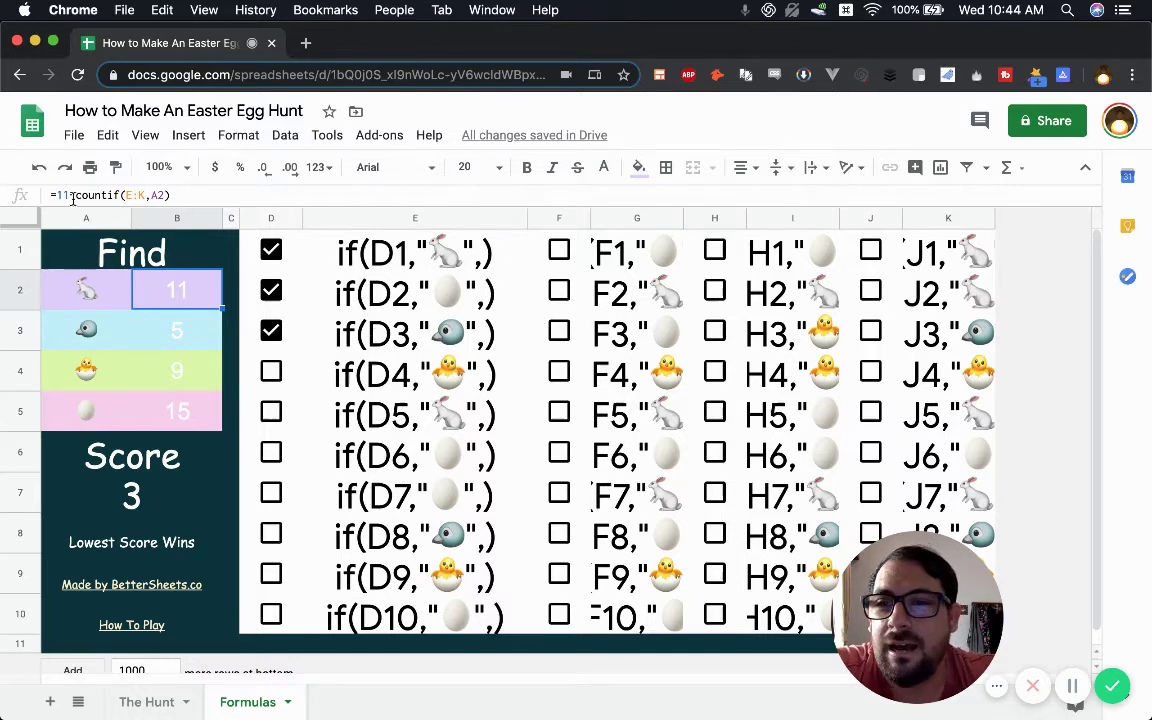
- Untick the checkboxes F1 to F4, H1 to H4, J1, J2 and J5 on The Hunt sheet
{"action": "left_click", "coordinate": [151, 703]}
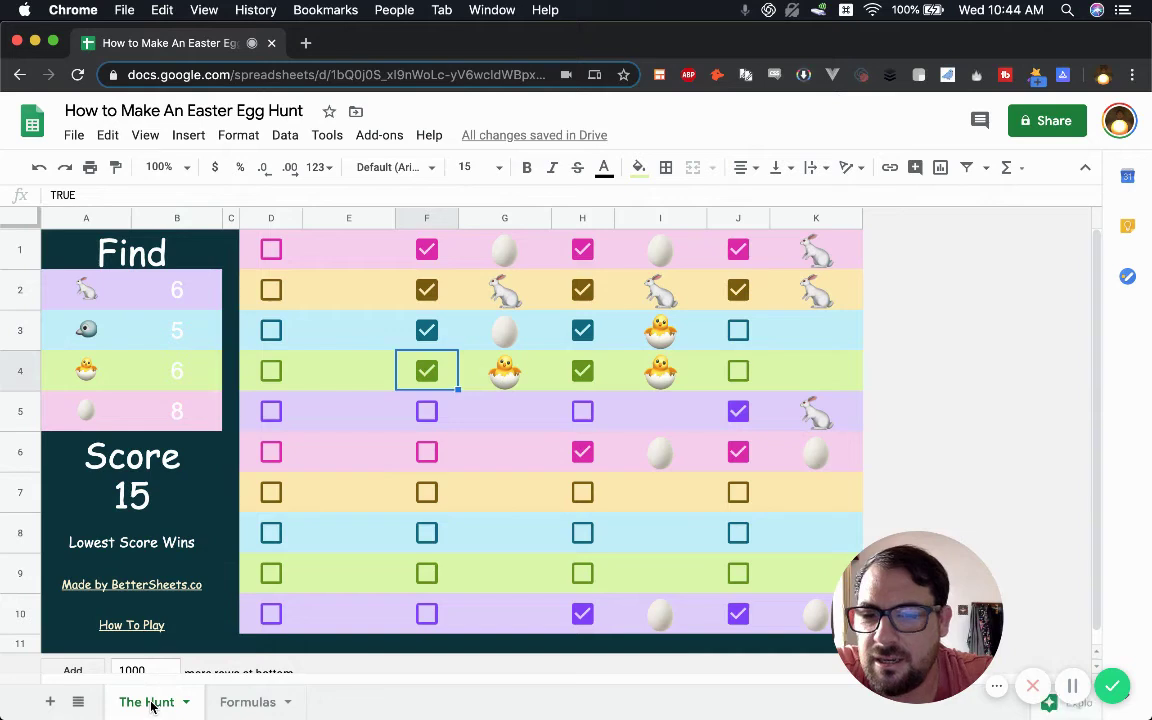
{"action": "left_click", "coordinate": [427, 371]}
{"action": "left_click", "coordinate": [427, 330]}
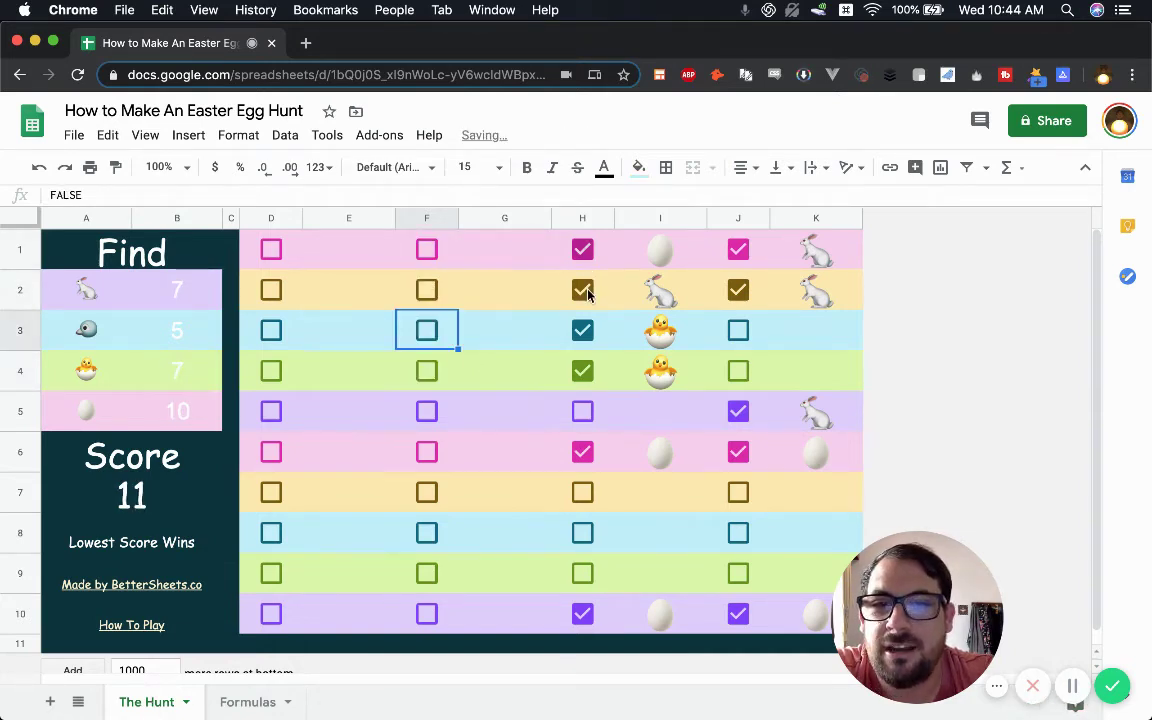
{"action": "left_click", "coordinate": [582, 250]}
{"action": "left_click", "coordinate": [582, 290]}
{"action": "left_click", "coordinate": [582, 330]}
{"action": "left_click", "coordinate": [582, 371]}
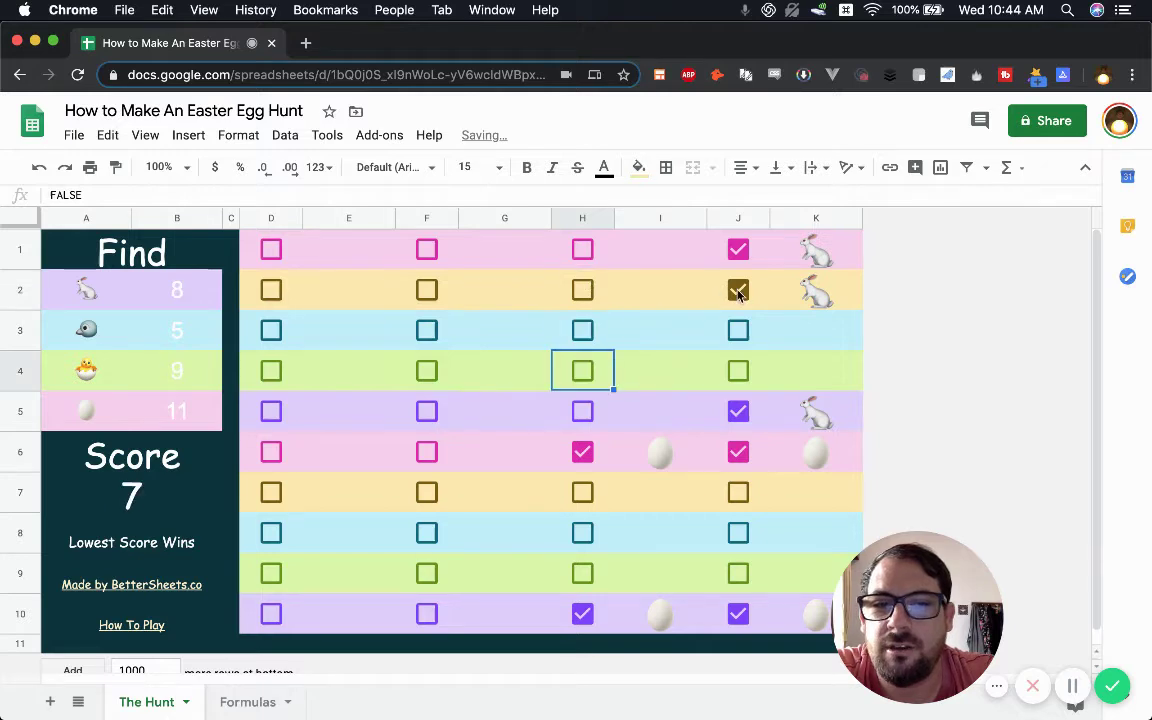
{"action": "left_click", "coordinate": [738, 290]}
{"action": "left_click", "coordinate": [738, 250]}
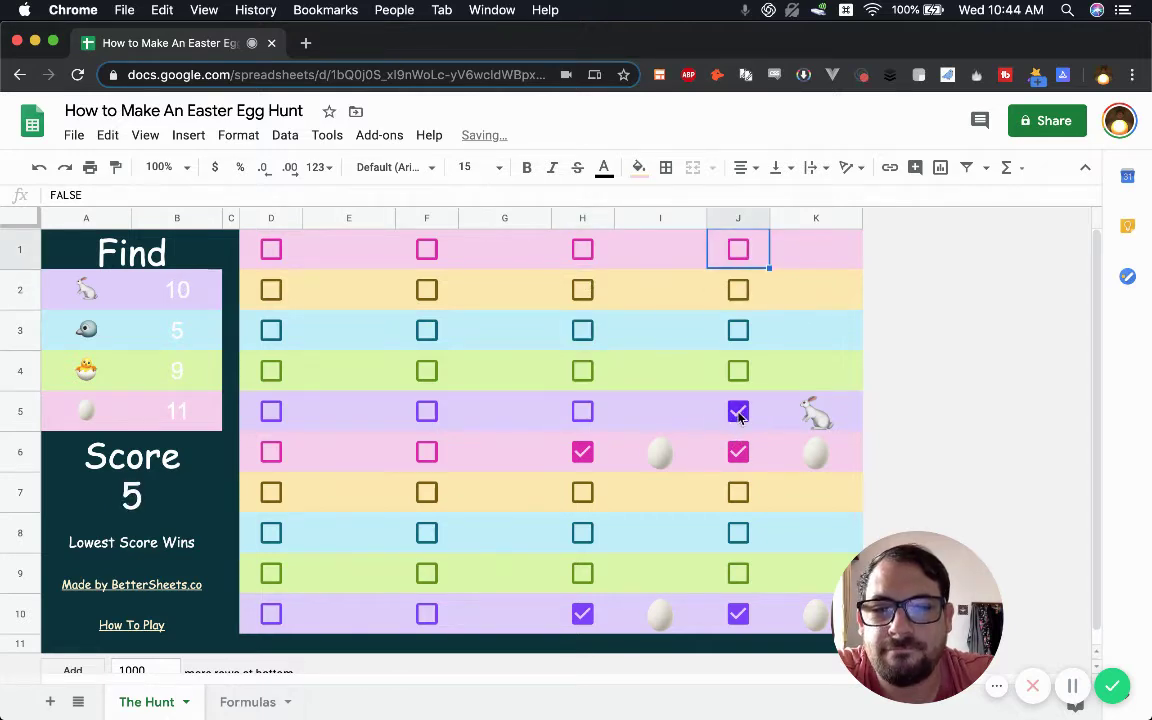
{"action": "left_click", "coordinate": [738, 412]}
- Tick the D1 and D2 checkboxes on The Hunt sheet and examine the rabbit count formula in B2
{"action": "left_click", "coordinate": [214, 293]}
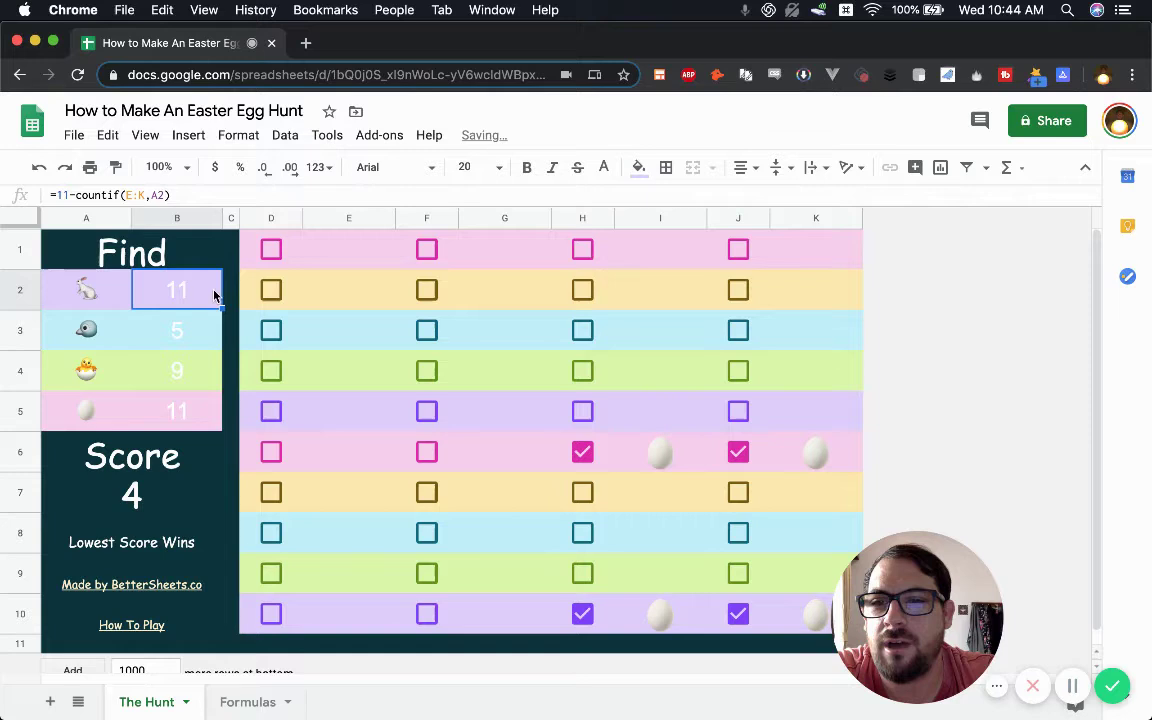
{"action": "left_click", "coordinate": [271, 290]}
{"action": "left_click", "coordinate": [271, 250]}
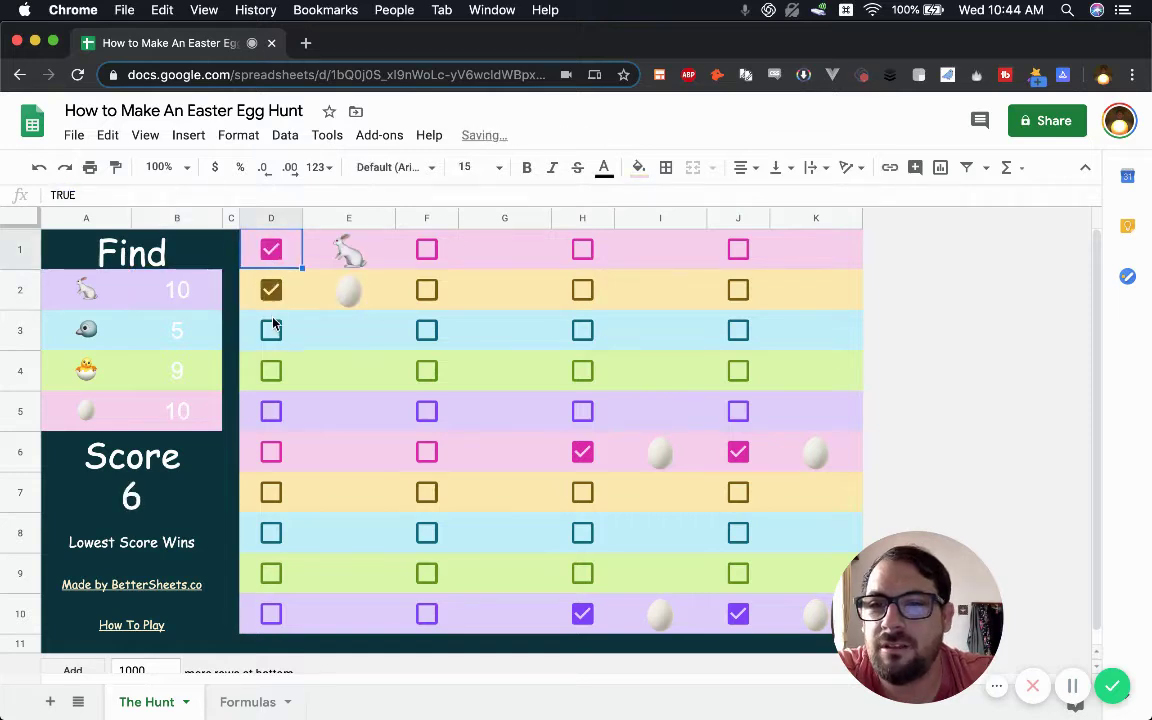
{"action": "left_click", "coordinate": [244, 328]}
{"action": "left_click", "coordinate": [150, 288]}
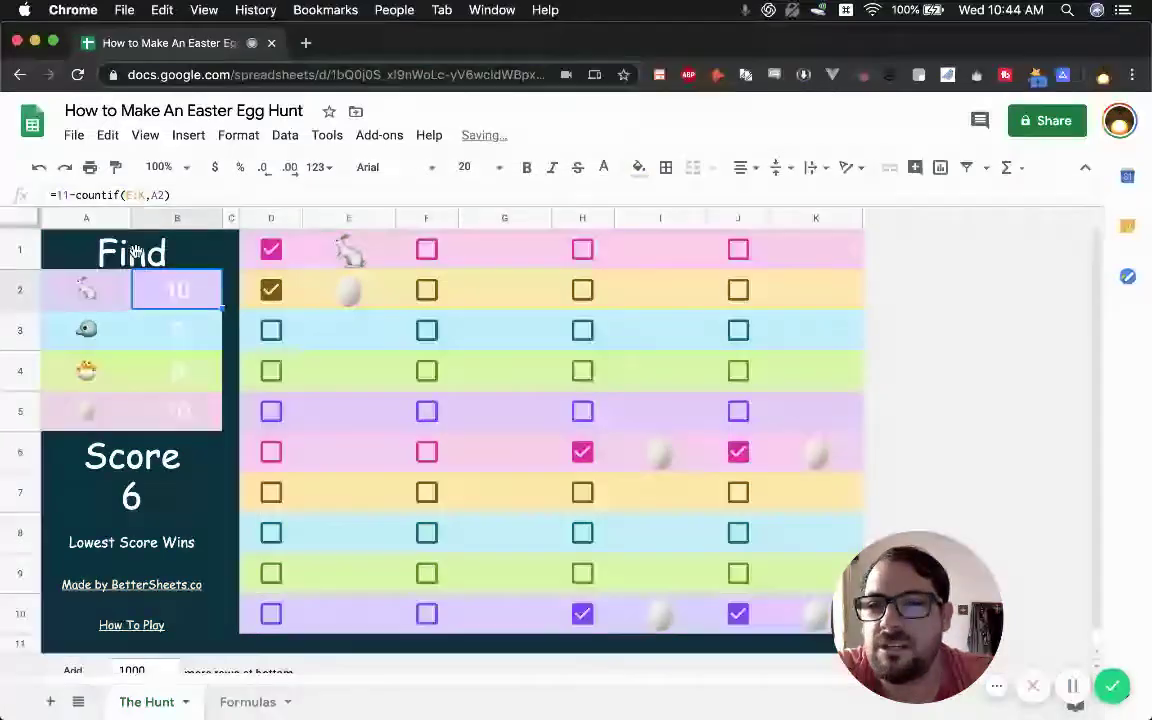
{"action": "left_click", "coordinate": [70, 195]}
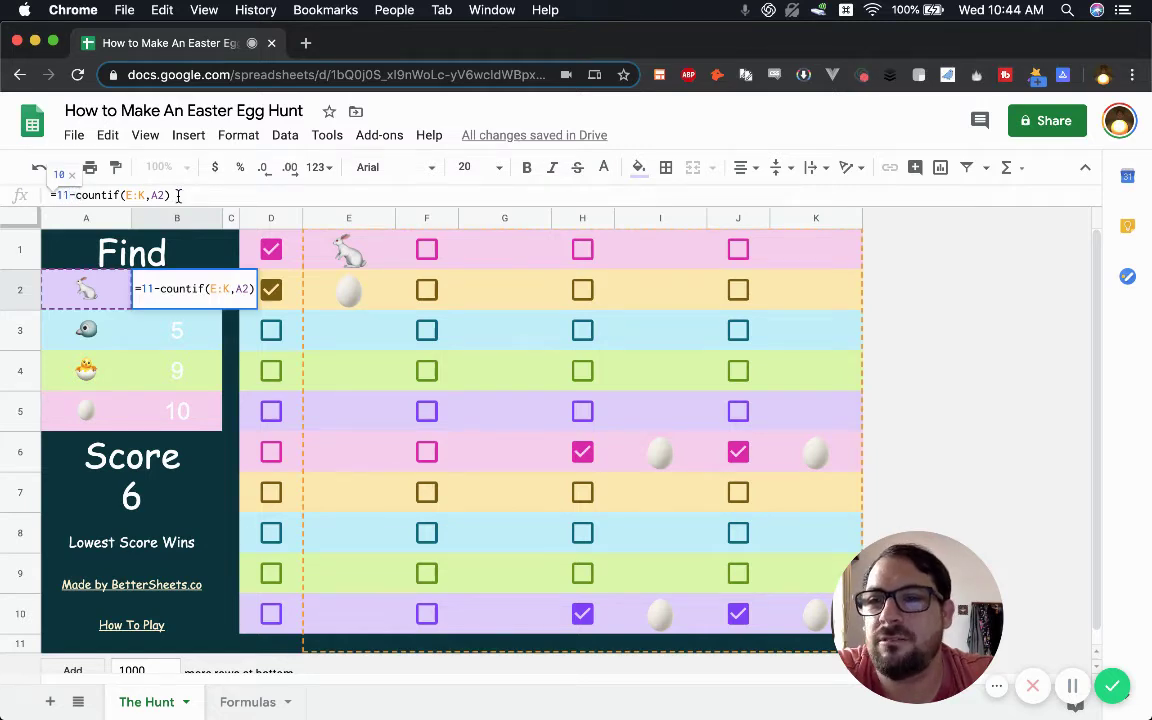
{"action": "key", "text": "Escape"}
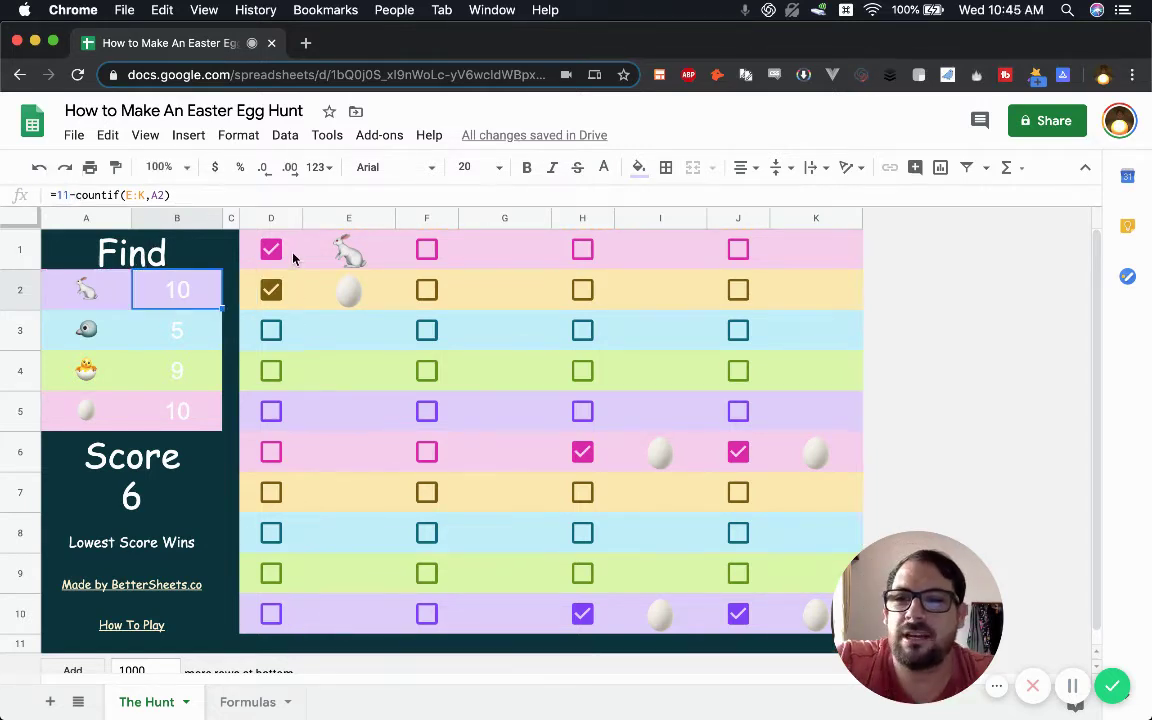
- Tick the remaining column D checkboxes, D3 through D10, toggling D7 along the way
{"action": "left_click", "coordinate": [271, 330]}
{"action": "left_click", "coordinate": [271, 371]}
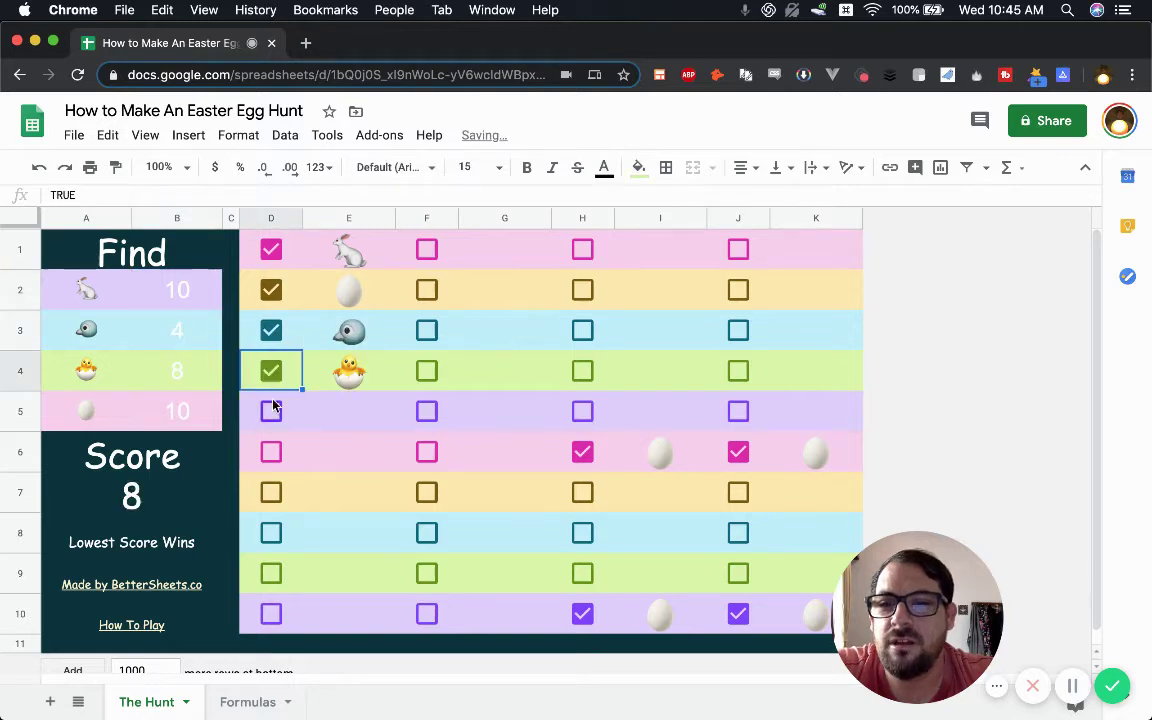
{"action": "left_click", "coordinate": [271, 410]}
{"action": "left_click", "coordinate": [271, 452]}
{"action": "left_click", "coordinate": [271, 491]}
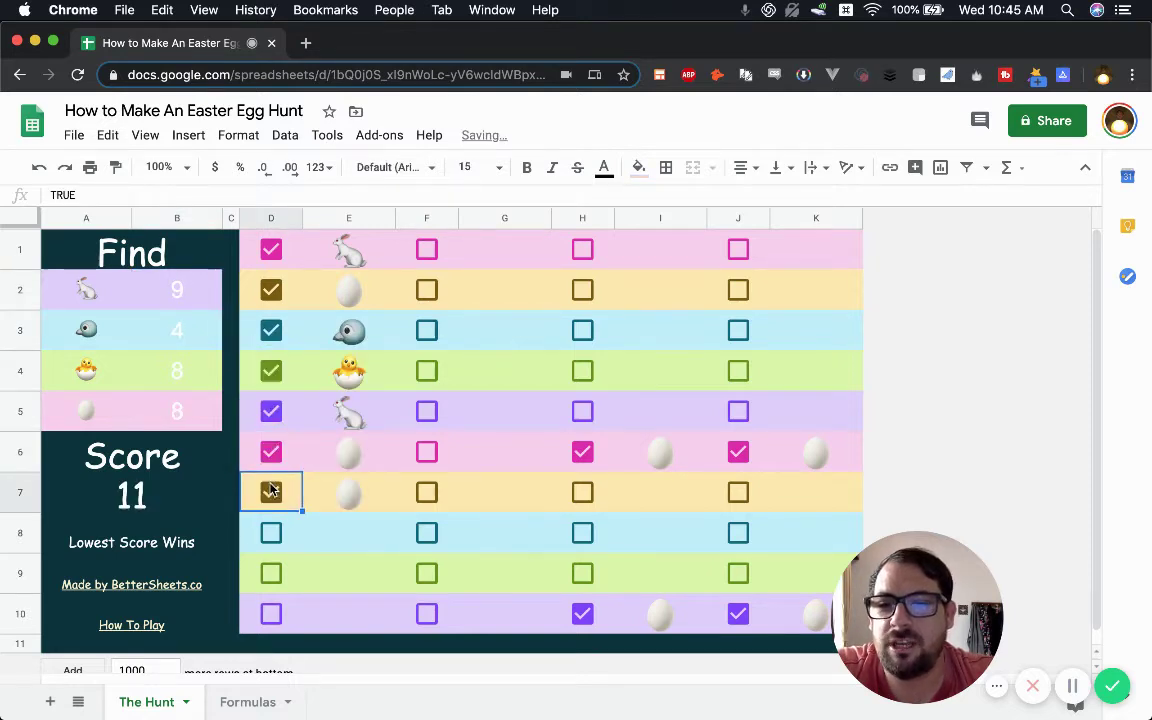
{"action": "left_click", "coordinate": [271, 491]}
{"action": "left_click", "coordinate": [271, 532]}
{"action": "left_click", "coordinate": [252, 480]}
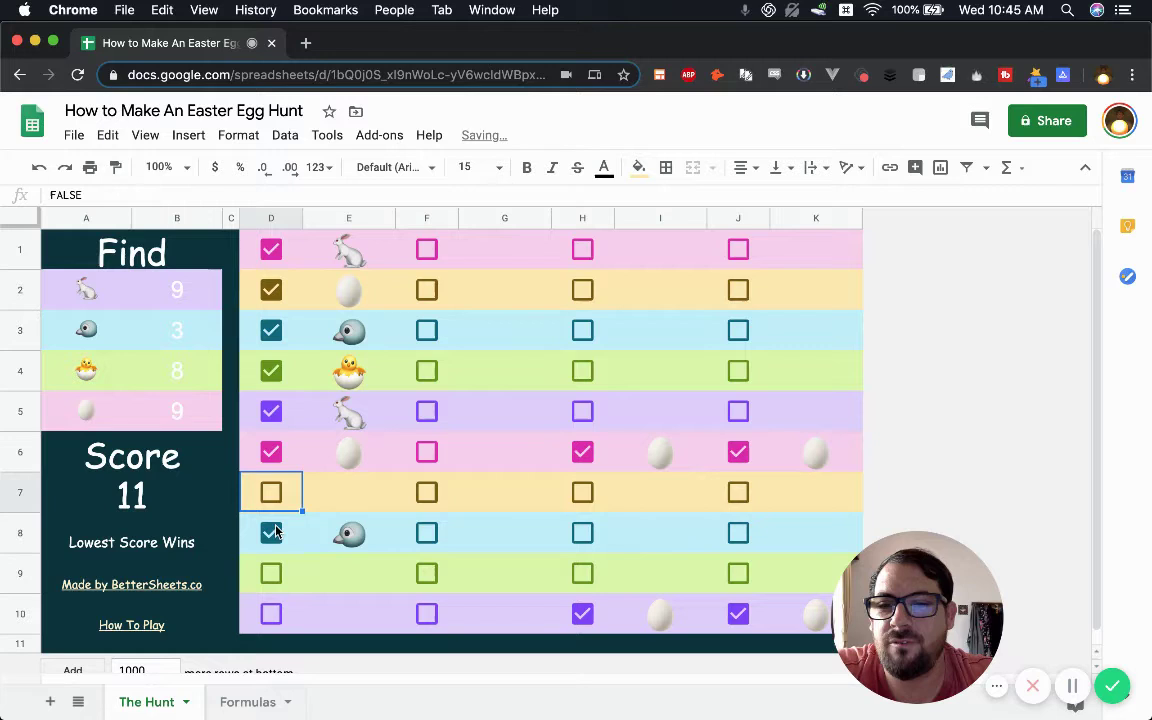
{"action": "left_click", "coordinate": [271, 491]}
{"action": "left_click", "coordinate": [272, 574]}
{"action": "left_click", "coordinate": [272, 613]}
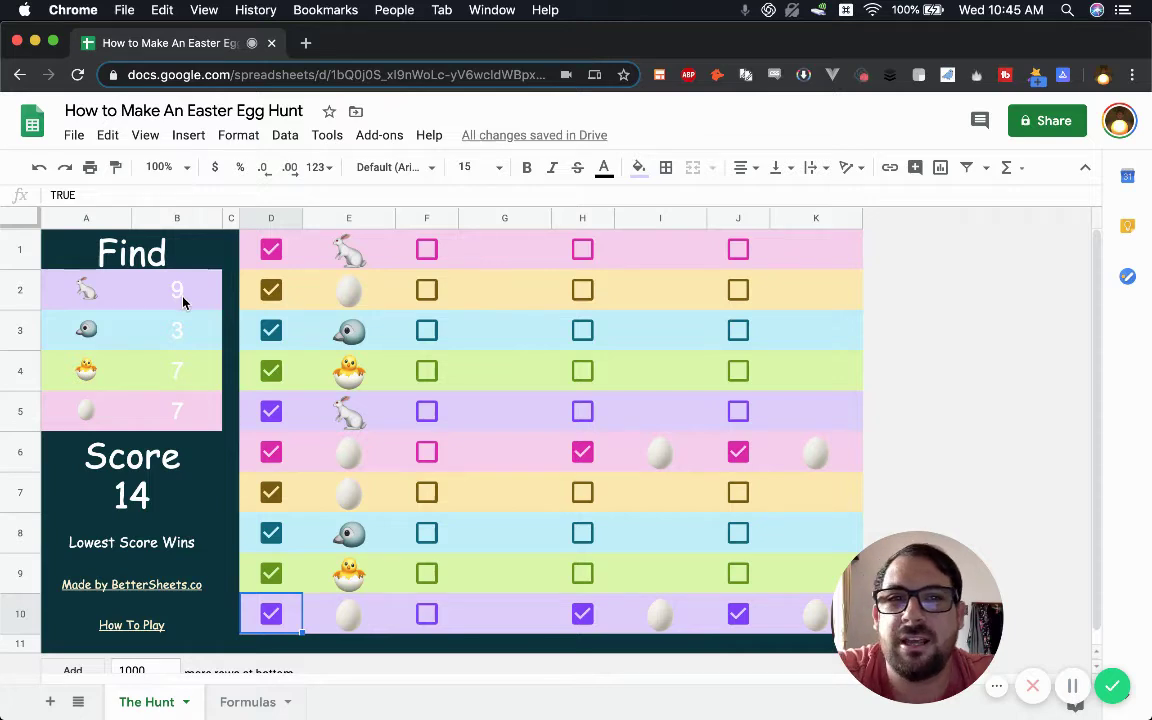
- Tick the column F checkboxes from F1 through F6
{"action": "left_click", "coordinate": [432, 258]}
{"action": "left_click", "coordinate": [428, 252]}
{"action": "left_click", "coordinate": [428, 290]}
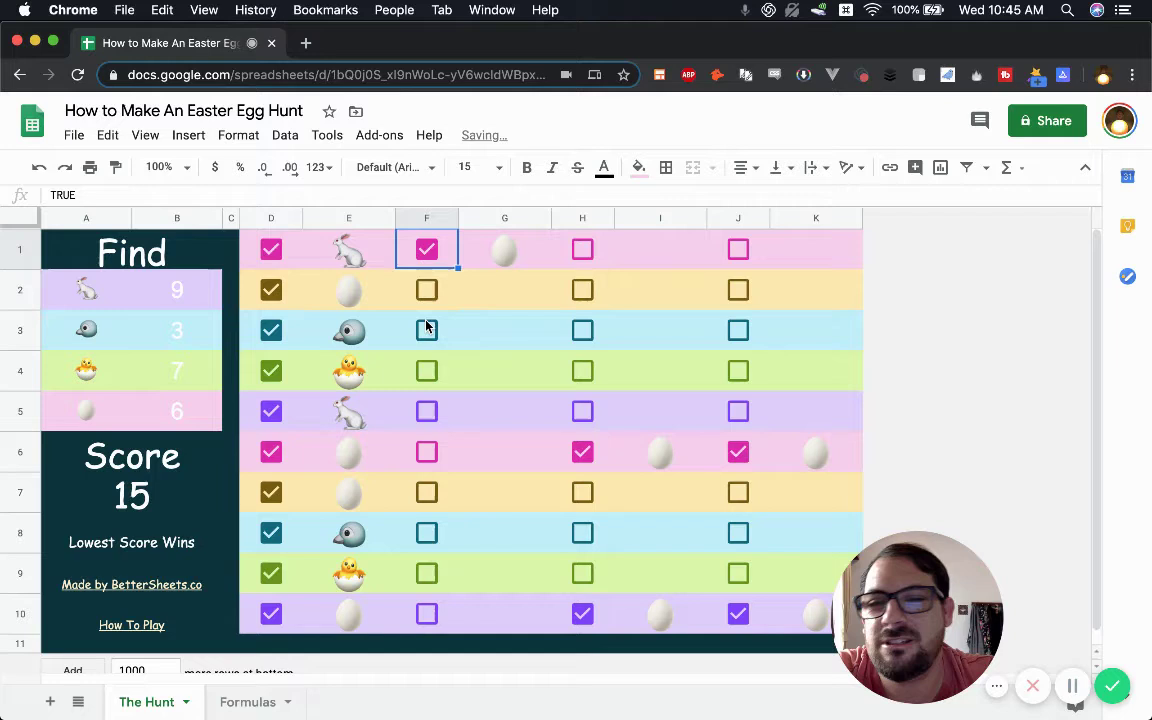
{"action": "left_click", "coordinate": [426, 329]}
{"action": "left_click", "coordinate": [428, 372]}
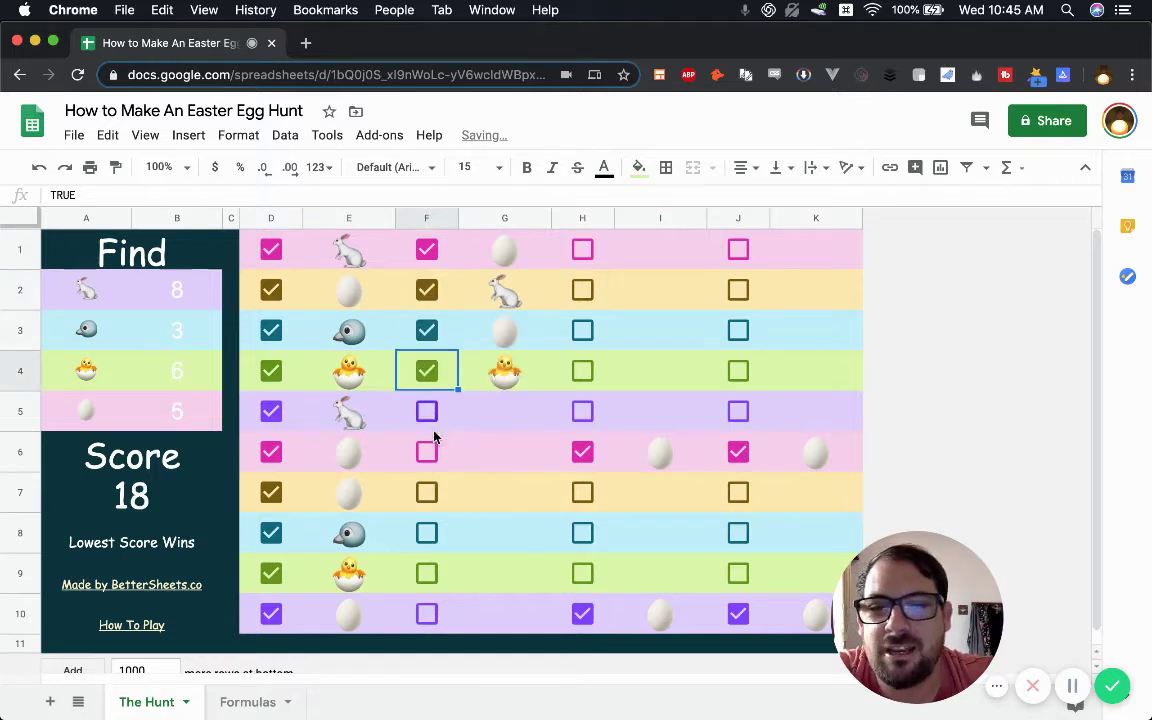
{"action": "left_click", "coordinate": [427, 411]}
{"action": "left_click", "coordinate": [425, 456]}
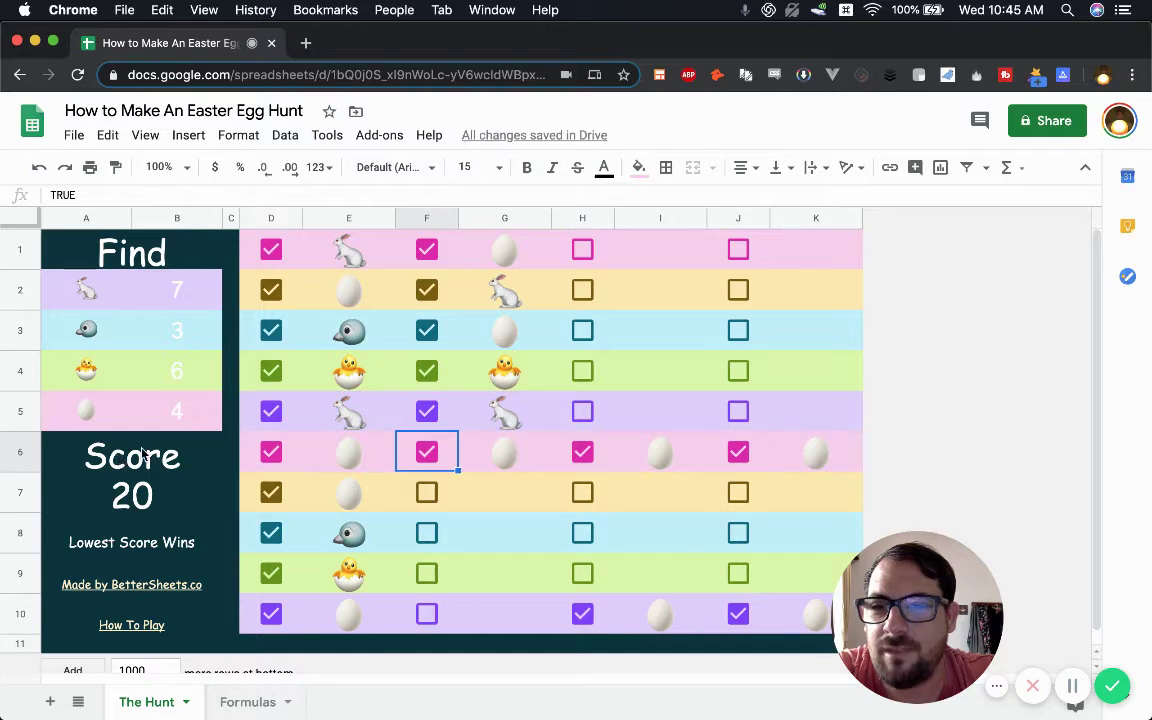
- Examine the formula under Score and the egg count formula in B5 on The Hunt sheet
{"action": "left_click", "coordinate": [107, 447]}
{"action": "key", "text": "Down"}
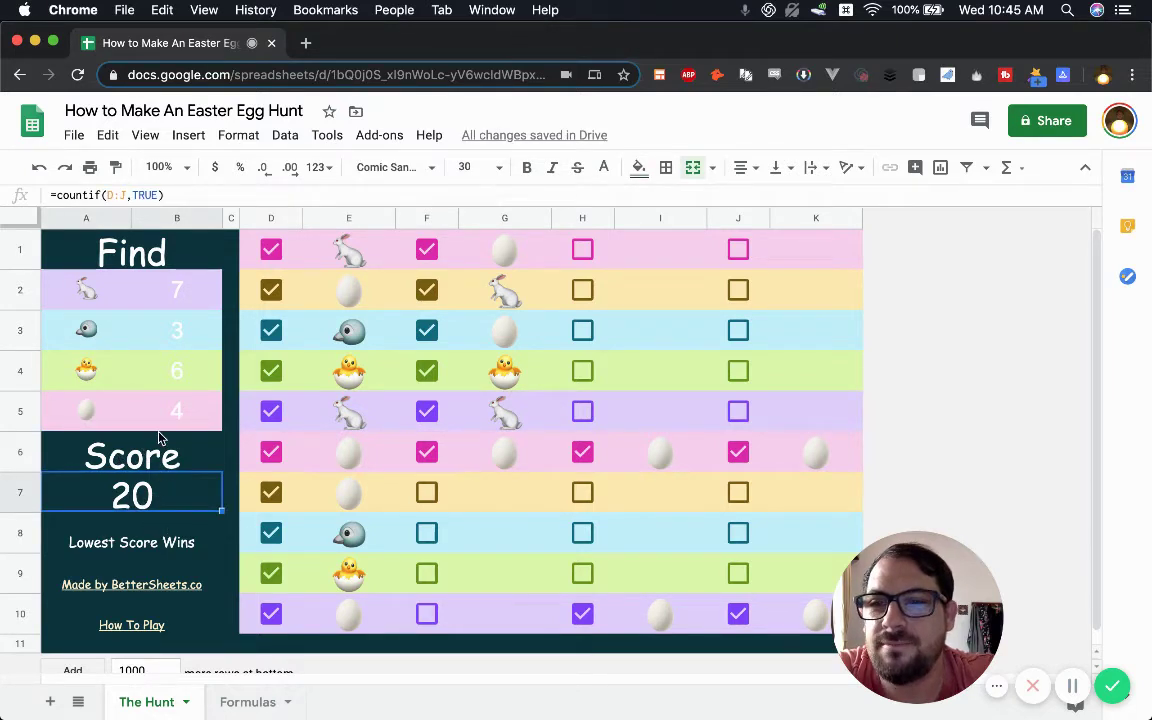
{"action": "left_click", "coordinate": [184, 411]}
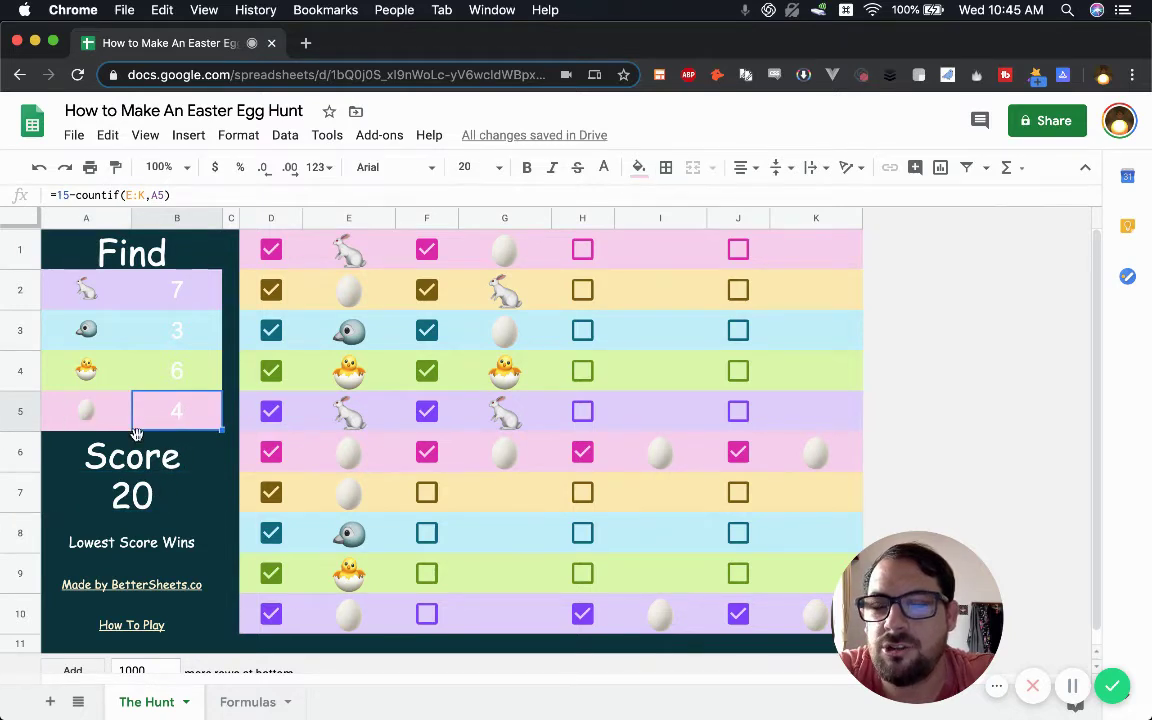
- Tick the checkboxes in F7, F8 and H4 on The Hunt sheet
{"action": "left_click", "coordinate": [437, 494]}
{"action": "left_click", "coordinate": [427, 533]}
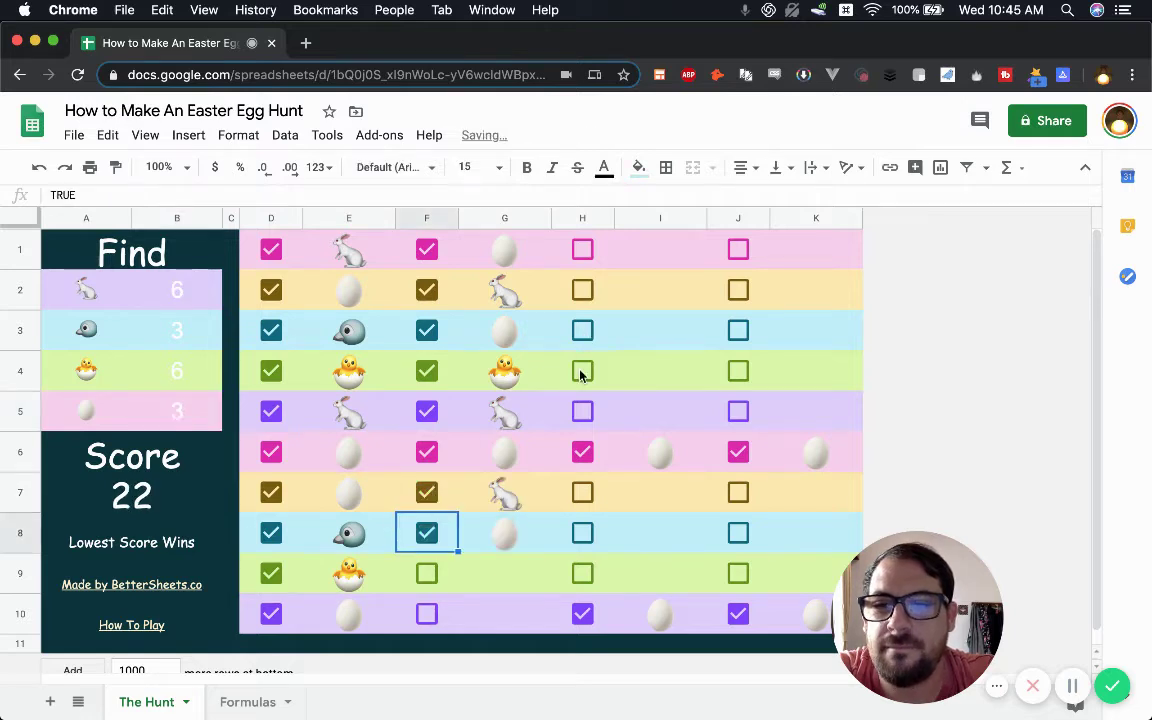
{"action": "left_click", "coordinate": [581, 372]}
- Select the Score label and value cells and open their existing custom-formula conditional formatting rule
{"action": "left_click", "coordinate": [150, 455]}
{"action": "left_click", "coordinate": [150, 490], "text": "shift"}
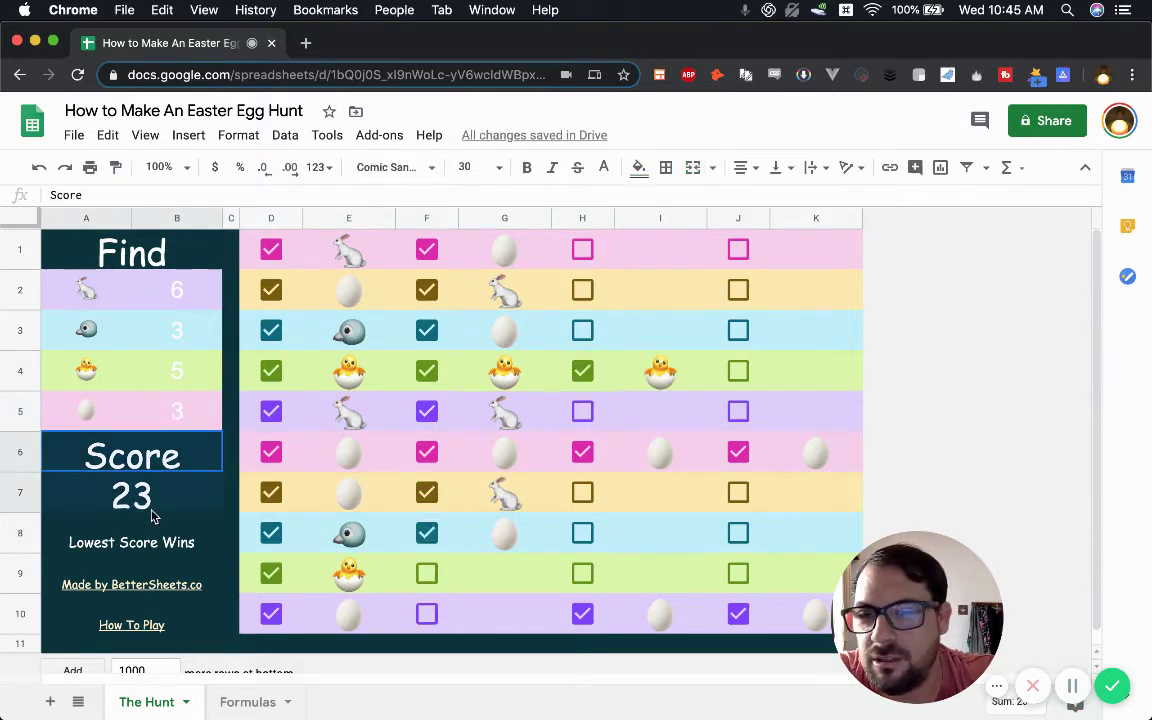
{"action": "left_click", "coordinate": [328, 138]}
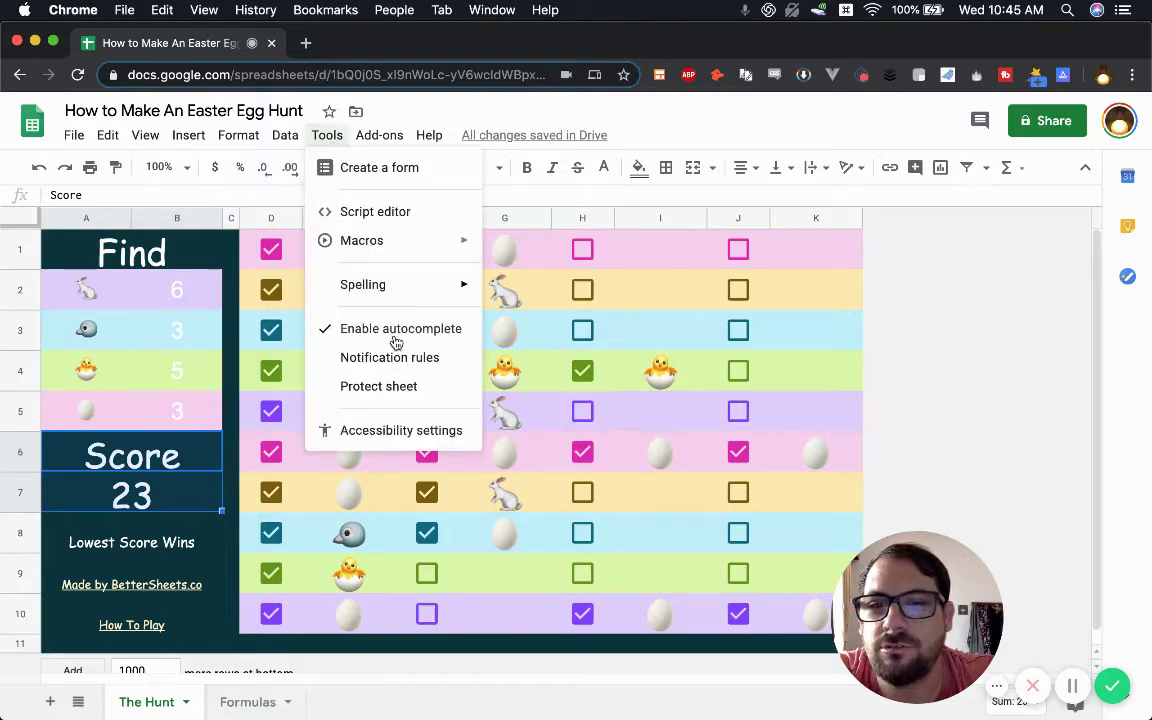
{"action": "left_click", "coordinate": [285, 135]}
{"action": "left_click", "coordinate": [238, 135]}
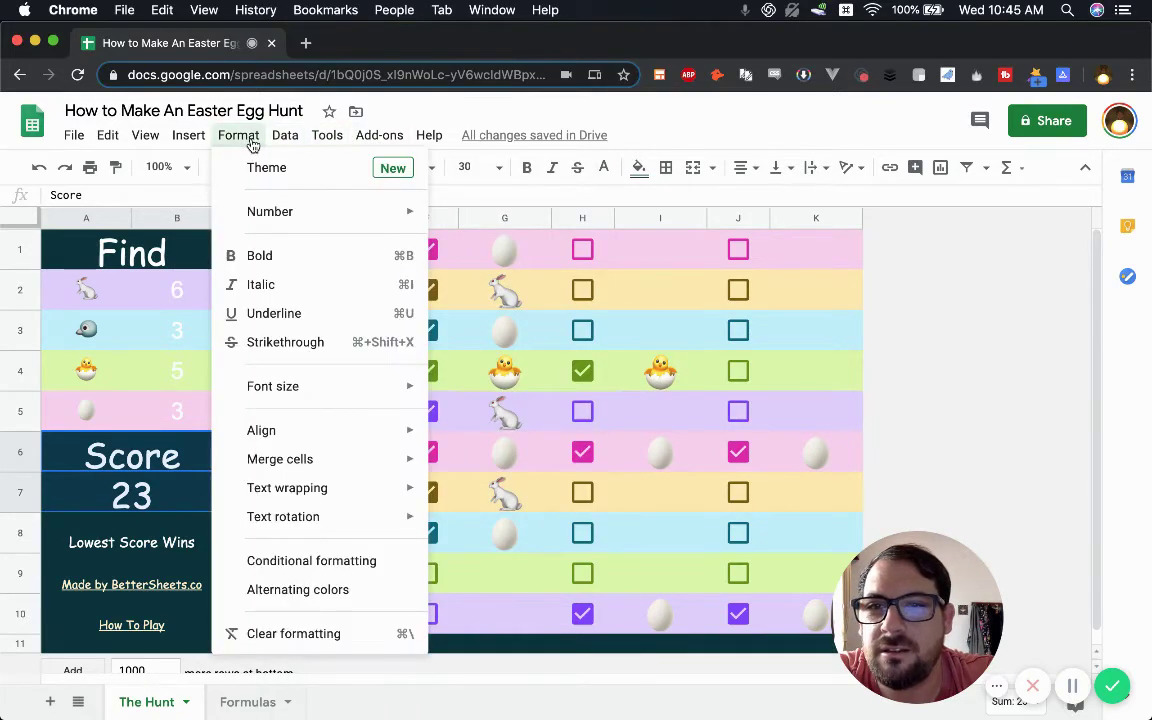
{"action": "left_click", "coordinate": [324, 561]}
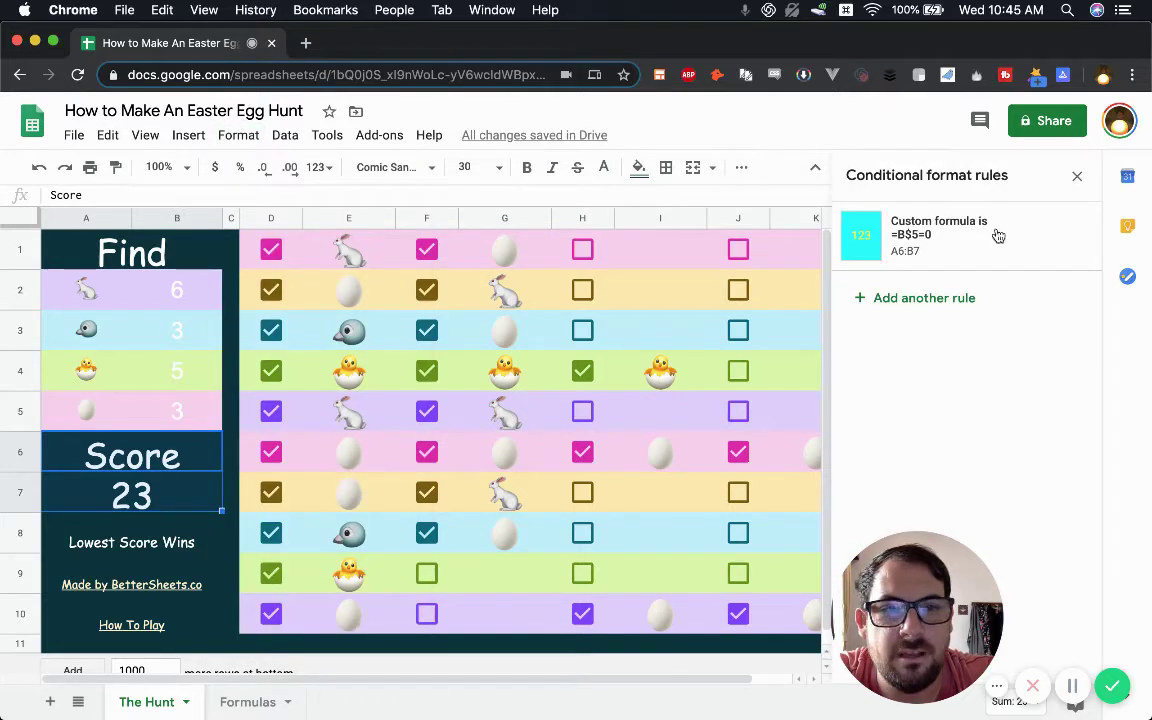
{"action": "left_click_drag", "start_coordinate": [900, 600], "coordinate": [566, 608]}
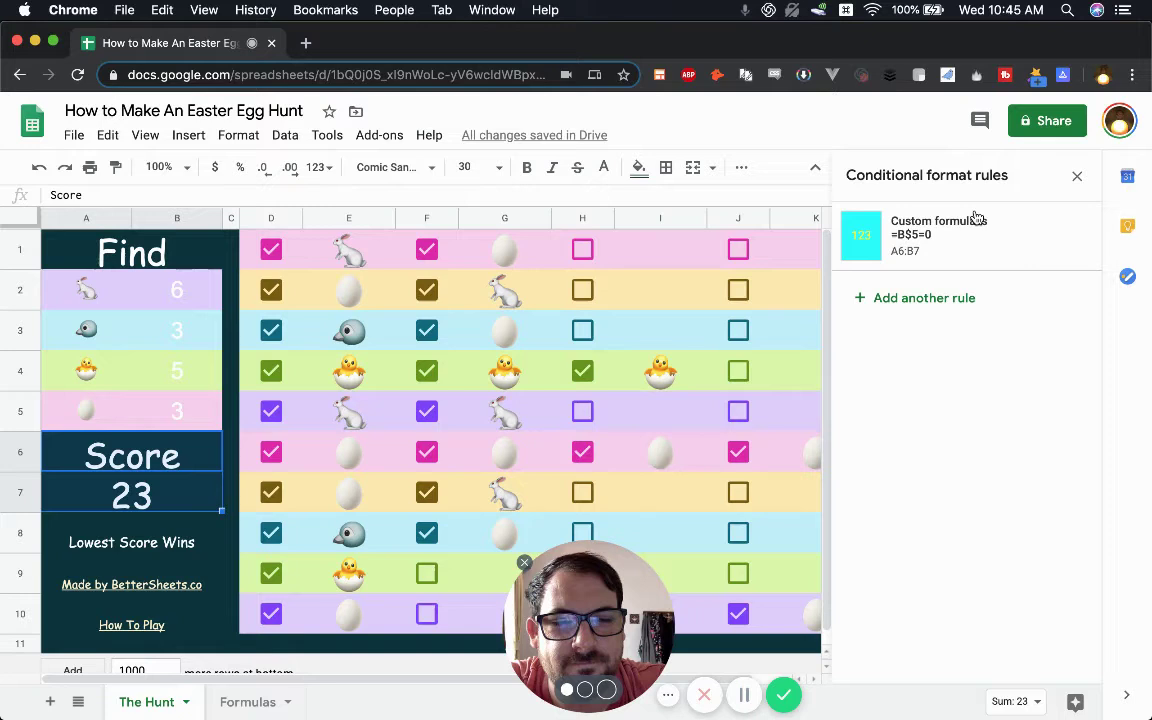
{"action": "left_click", "coordinate": [925, 240]}
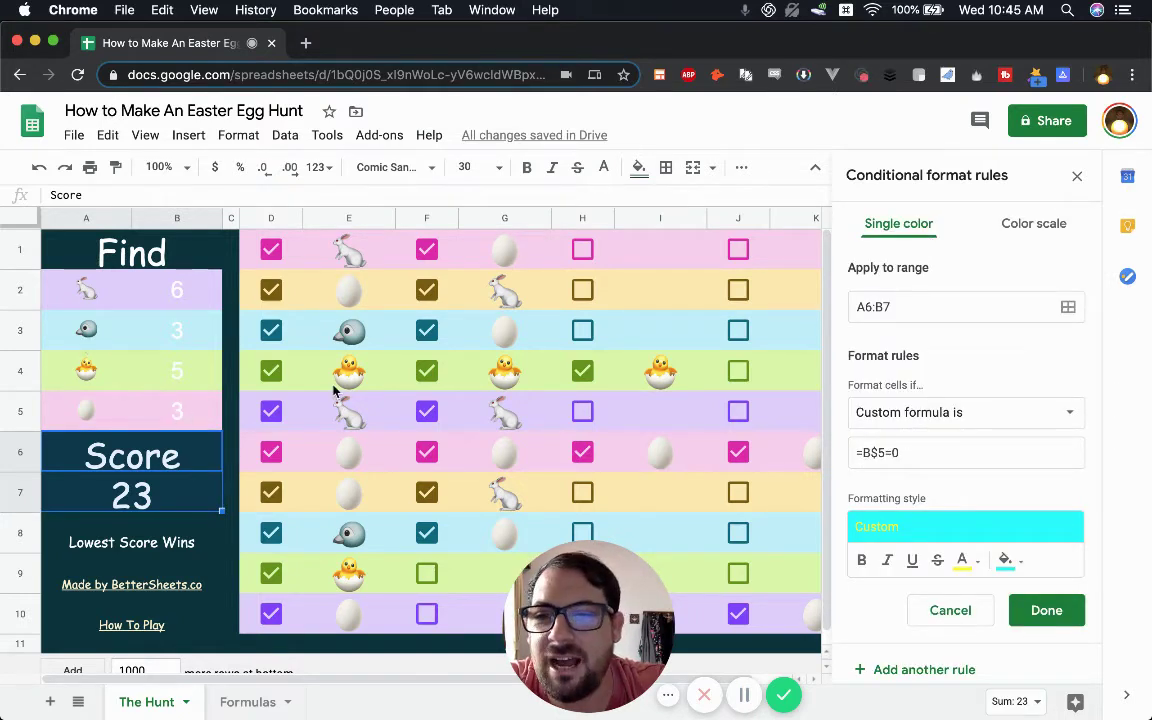
- Remove the leading equals sign from the rule's custom formula and put it back so it reads =B$5=0
{"action": "left_click", "coordinate": [858, 454]}
{"action": "left_click_drag", "start_coordinate": [858, 454], "coordinate": [870, 454]}
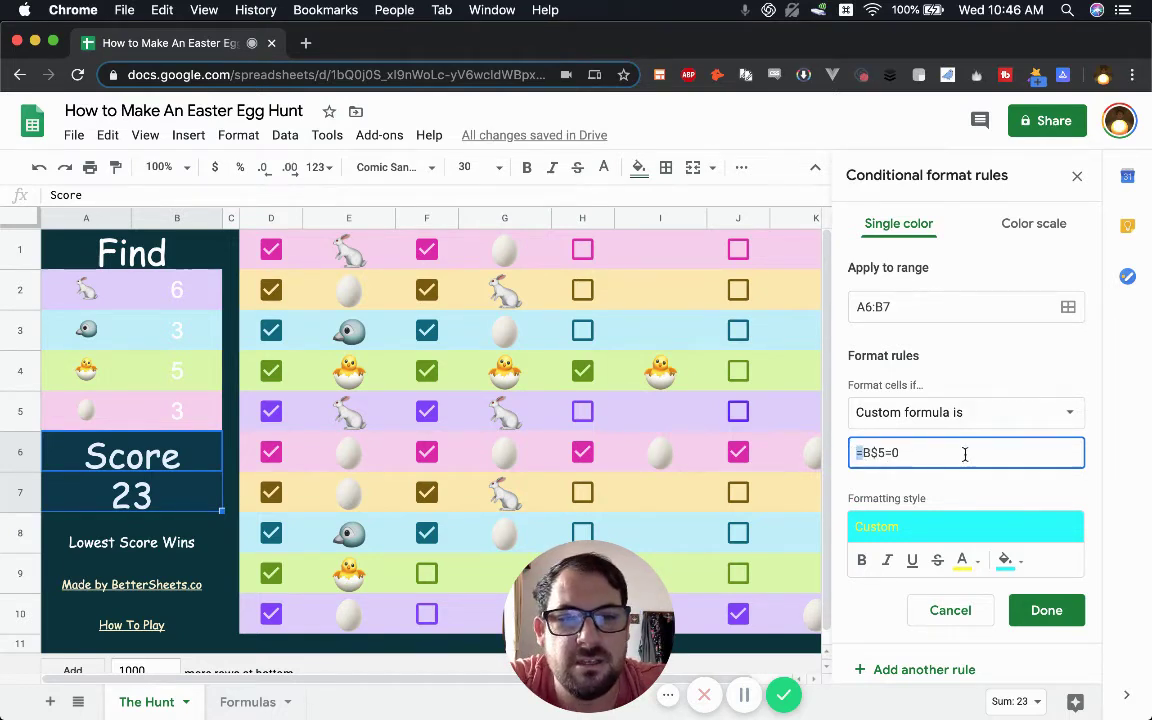
{"action": "key", "text": "BackSpace"}
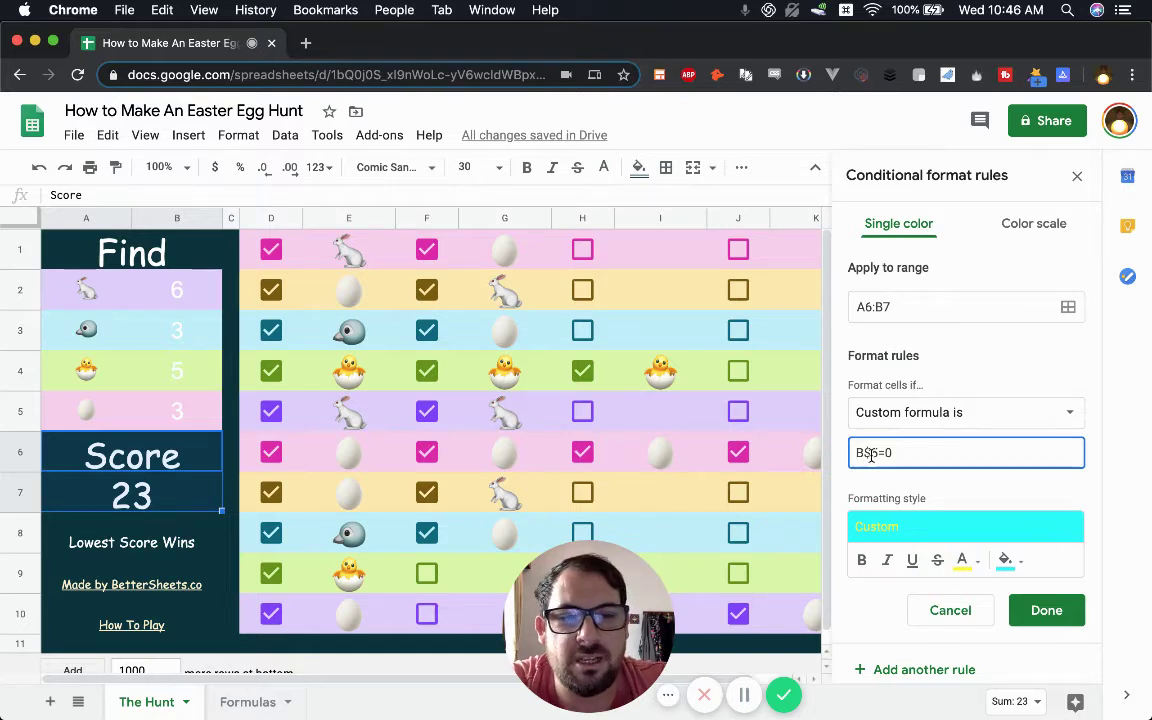
{"action": "left_click", "coordinate": [858, 452]}
{"action": "type", "text": "="}
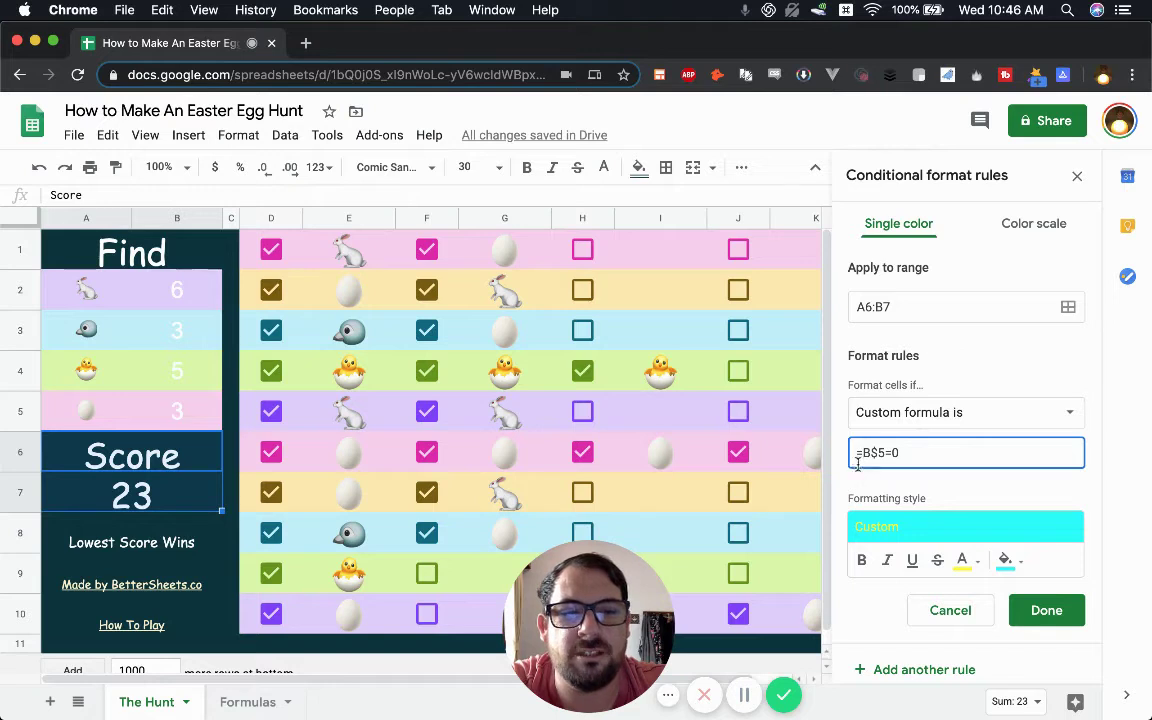
- Examine the parts of the rule's custom formula =B$5=0, from the leading equals sign to the zero comparison
{"action": "left_click_drag", "start_coordinate": [852, 453], "coordinate": [866, 451]}
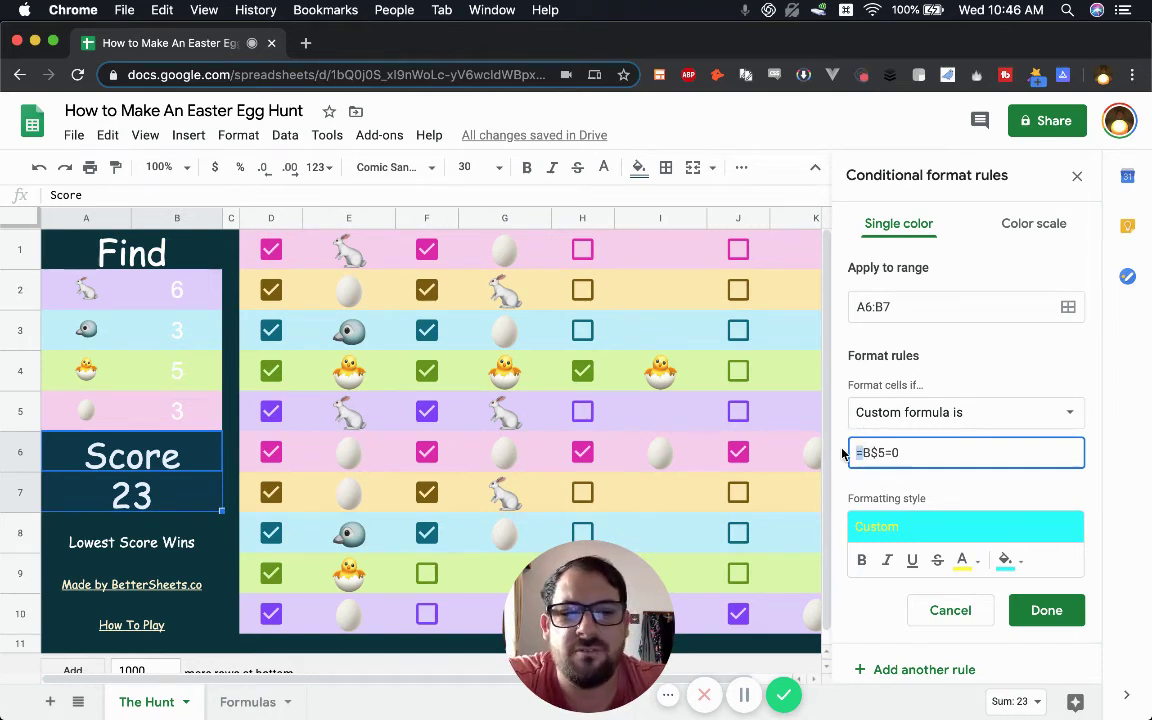
{"action": "left_click_drag", "start_coordinate": [852, 451], "coordinate": [869, 451]}
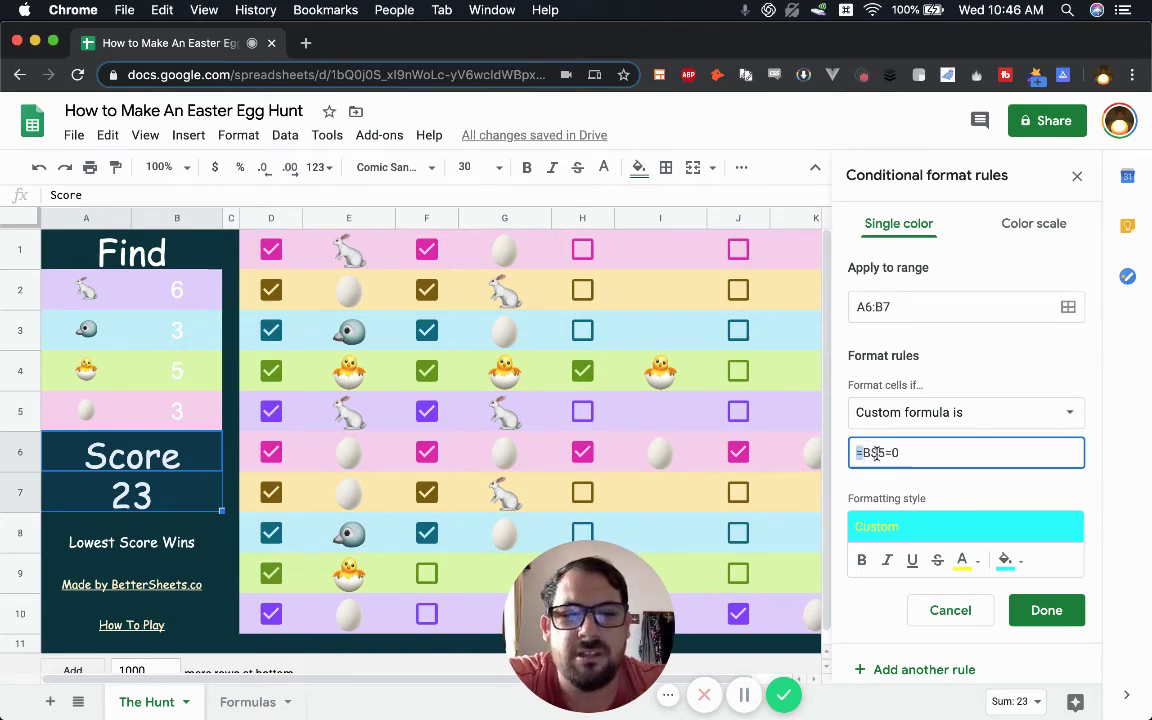
{"action": "left_click", "coordinate": [903, 453]}
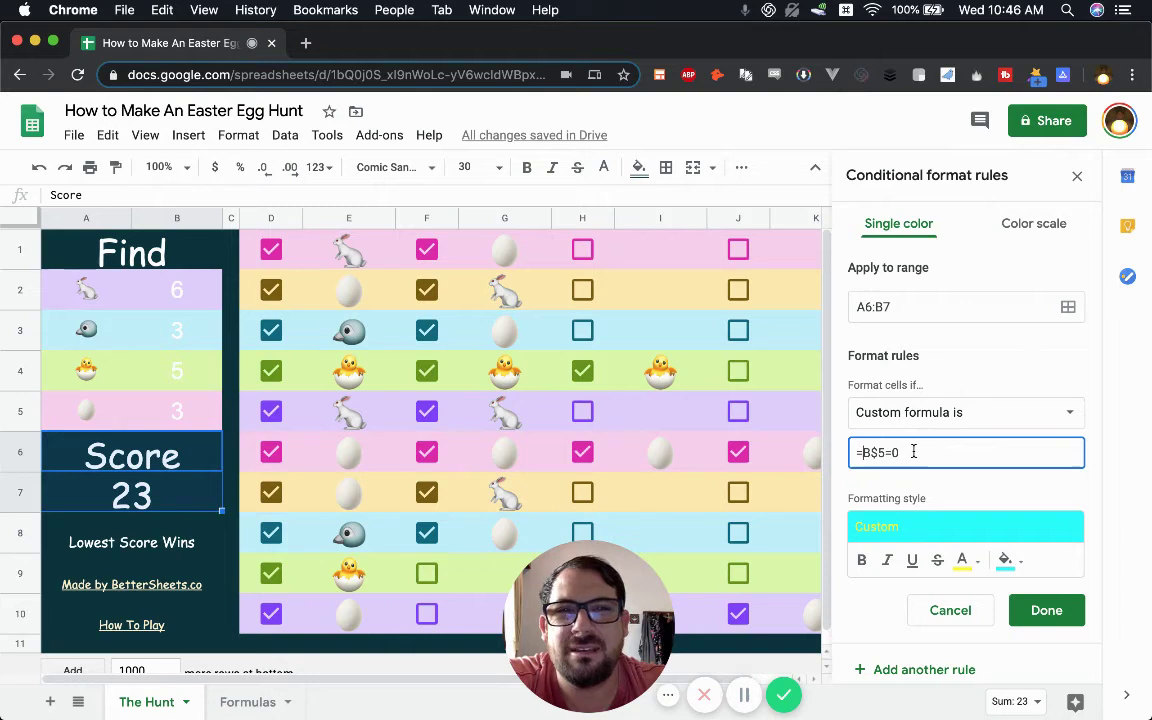
{"action": "key", "text": "Left"}
{"action": "key", "text": "Left"}
{"action": "key", "text": "Left"}
{"action": "key", "text": "Left"}
{"action": "key", "text": "Left"}
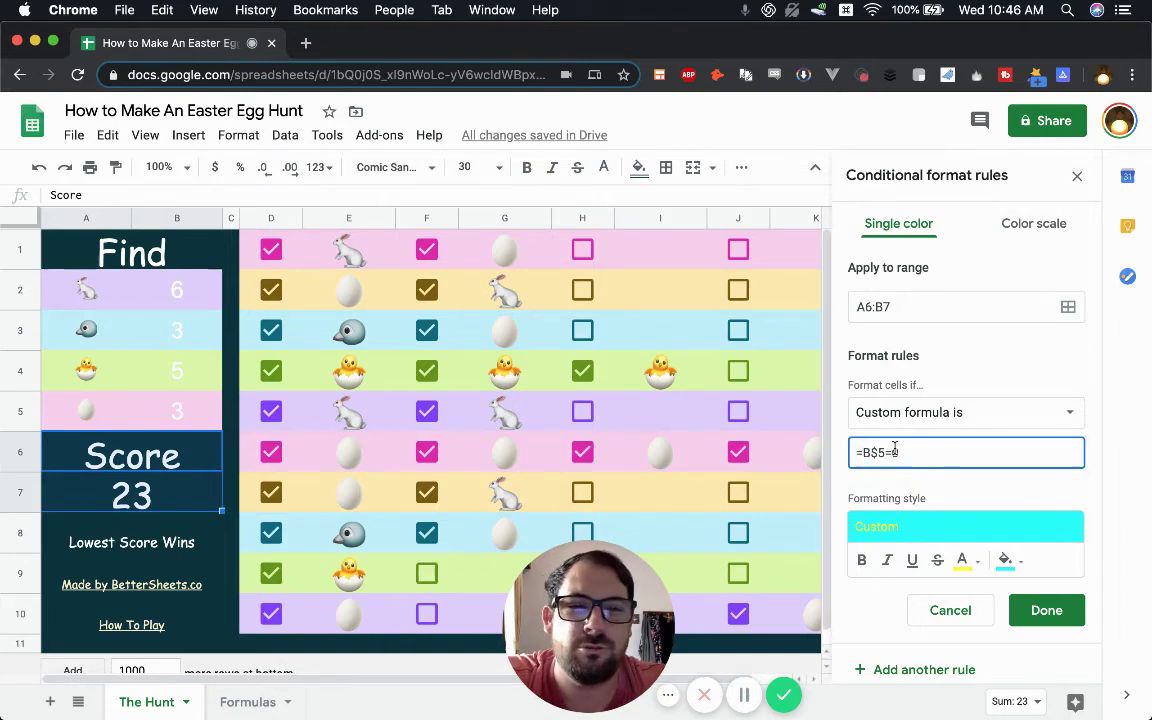
{"action": "left_click_drag", "start_coordinate": [862, 453], "coordinate": [852, 453]}
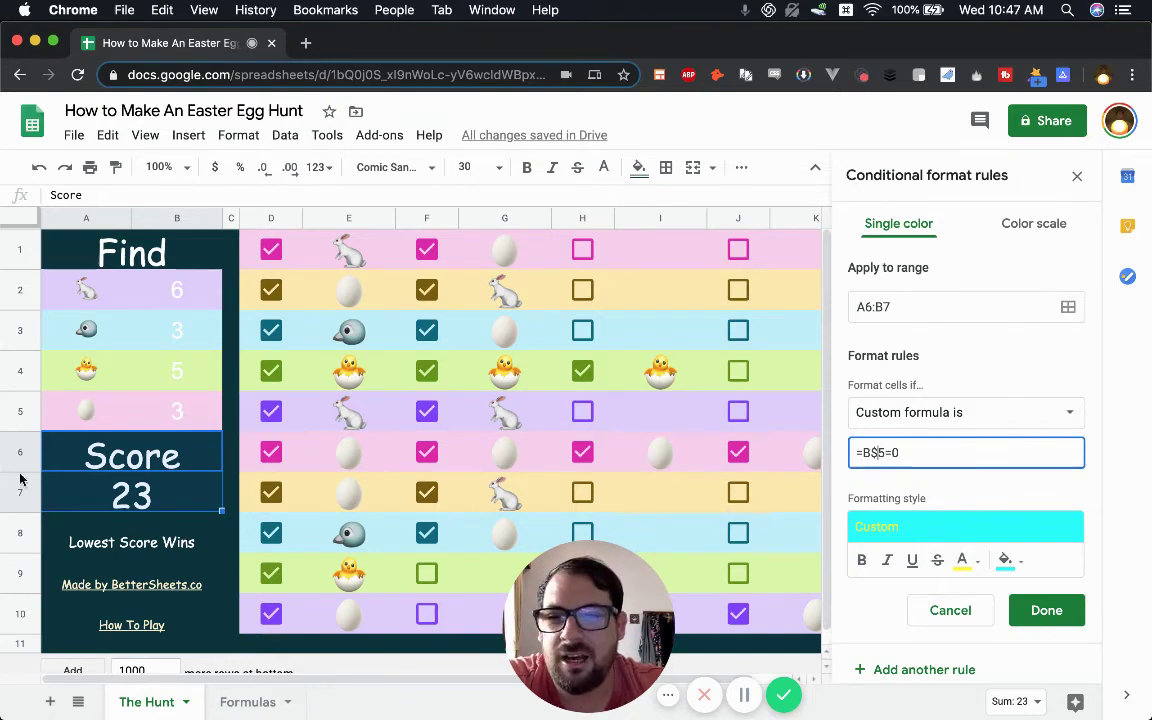
- Look over the Score area, the rabbit count formula in B2 and the IF formula in E1, and close the conditional format rules
{"action": "left_click", "coordinate": [155, 540]}
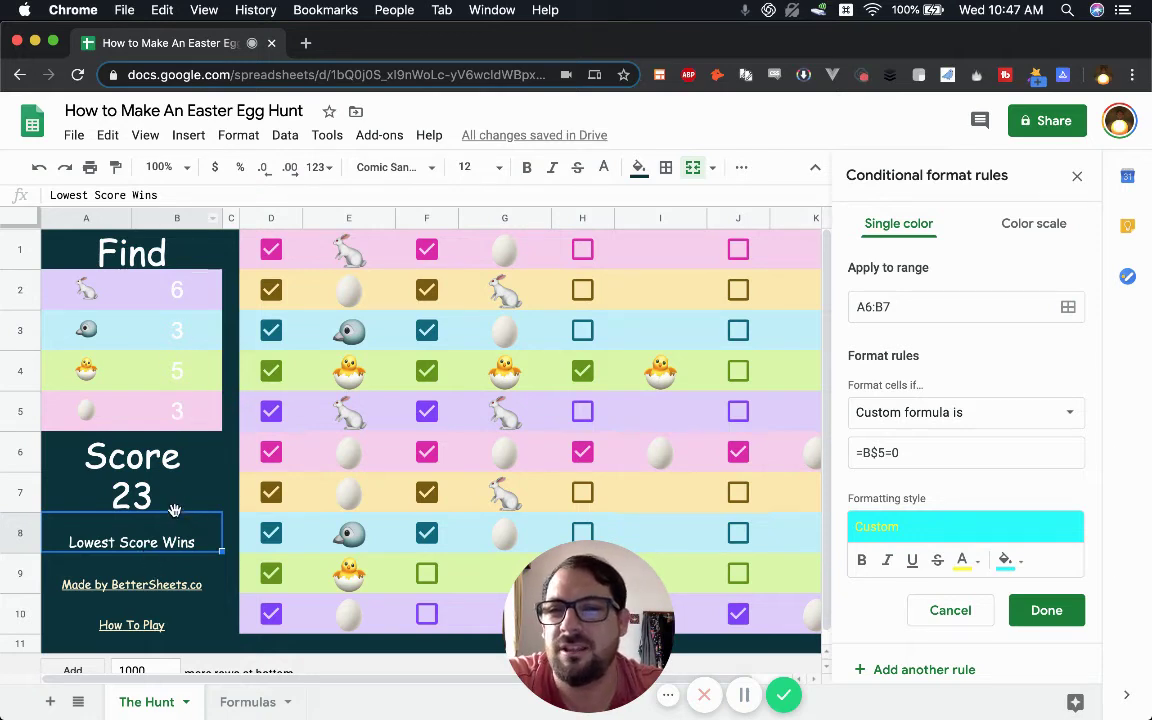
{"action": "left_click", "coordinate": [129, 457]}
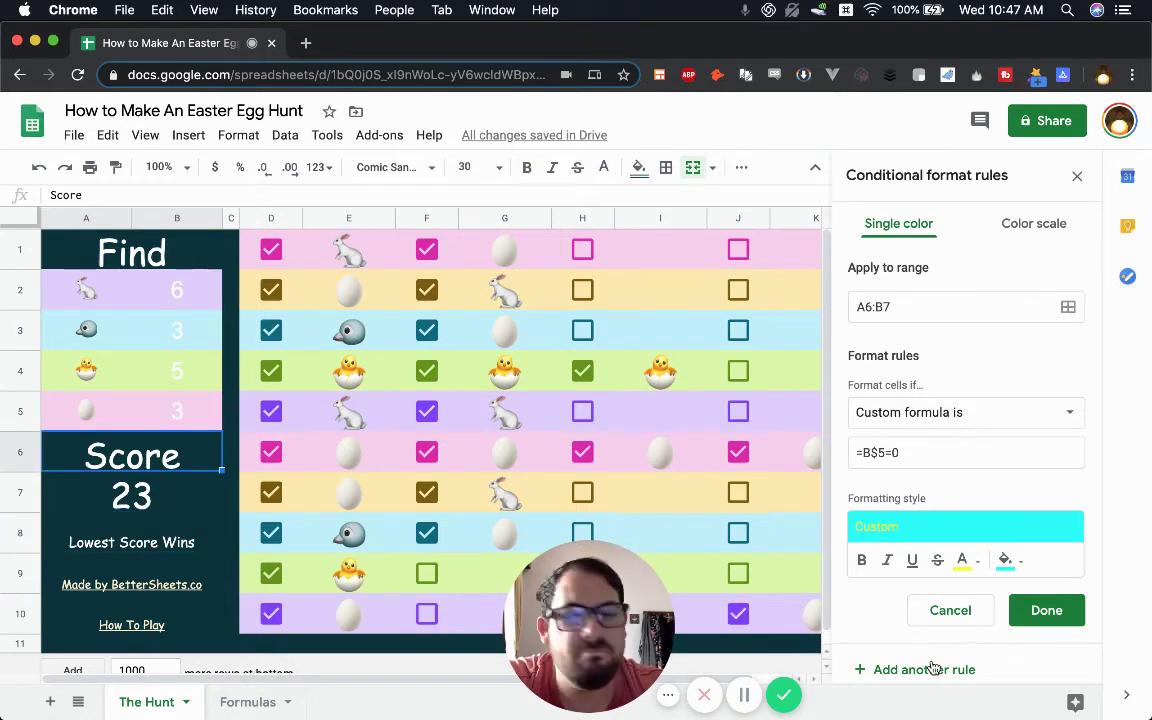
{"action": "left_click", "coordinate": [180, 295]}
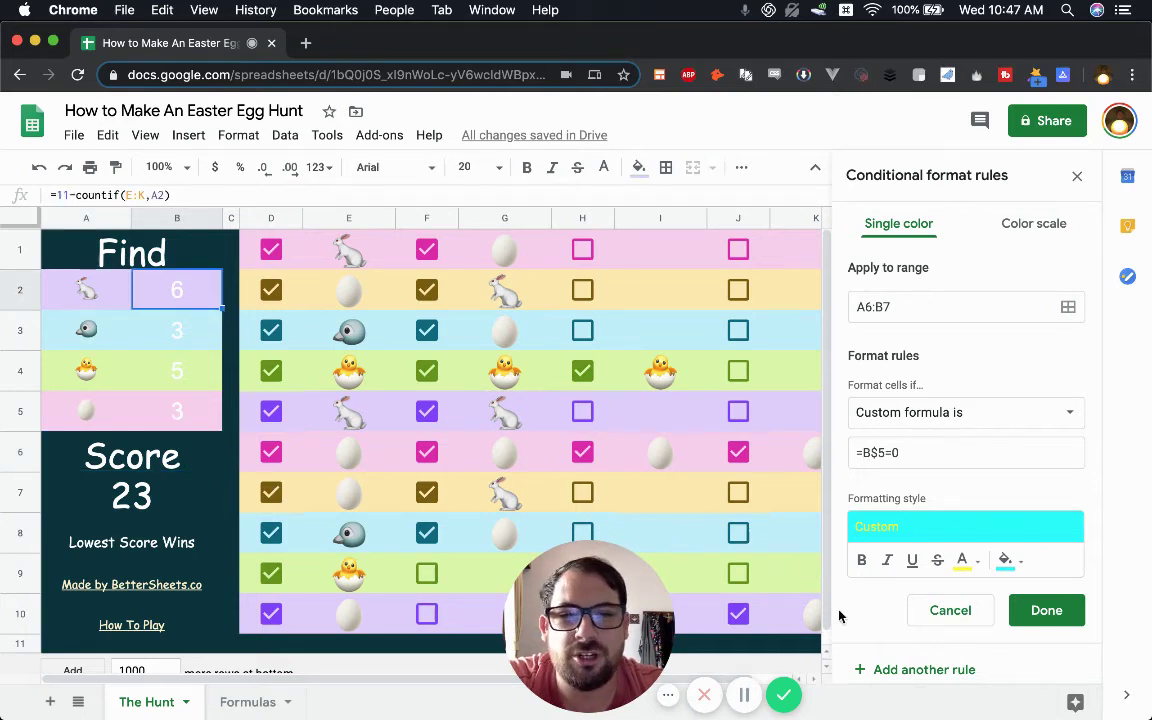
{"action": "left_click", "coordinate": [356, 255]}
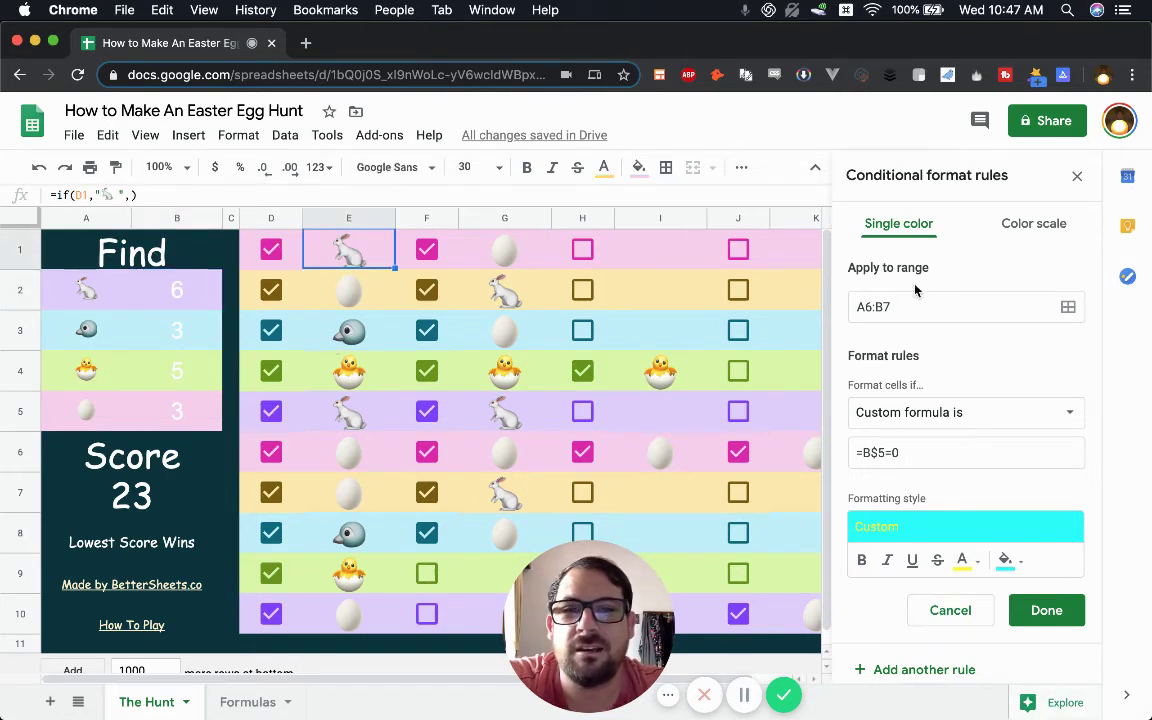
{"action": "left_click", "coordinate": [1077, 176]}
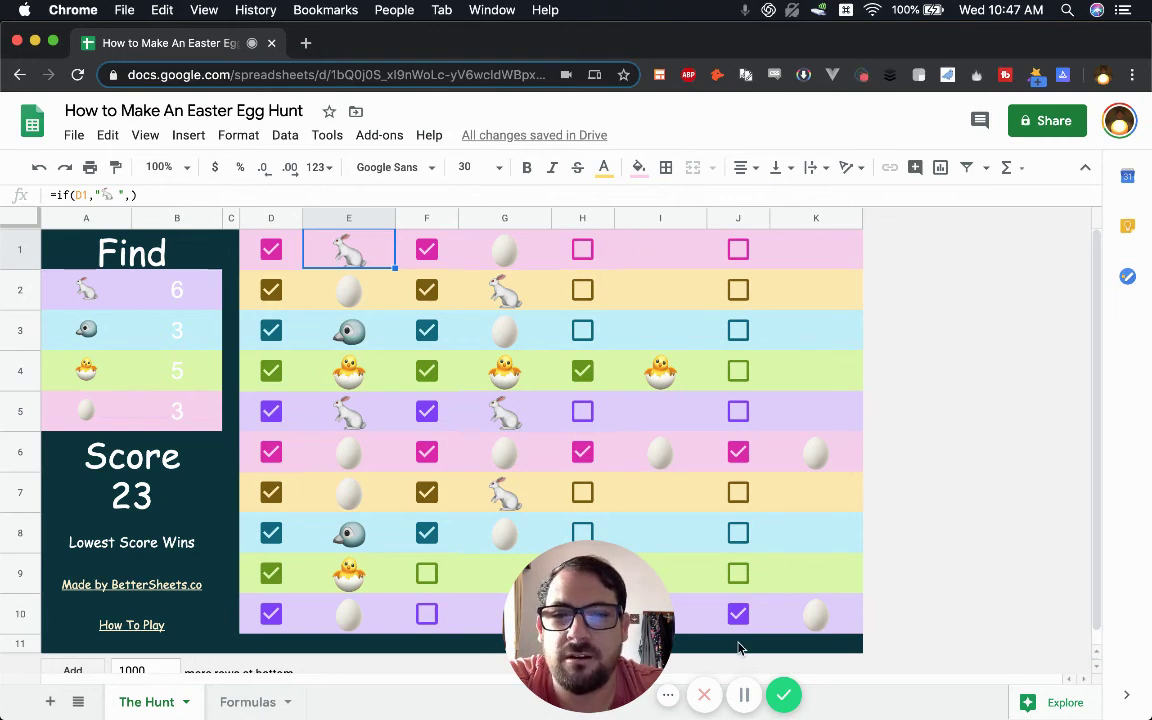
{"action": "left_click_drag", "start_coordinate": [590, 620], "coordinate": [930, 625]}
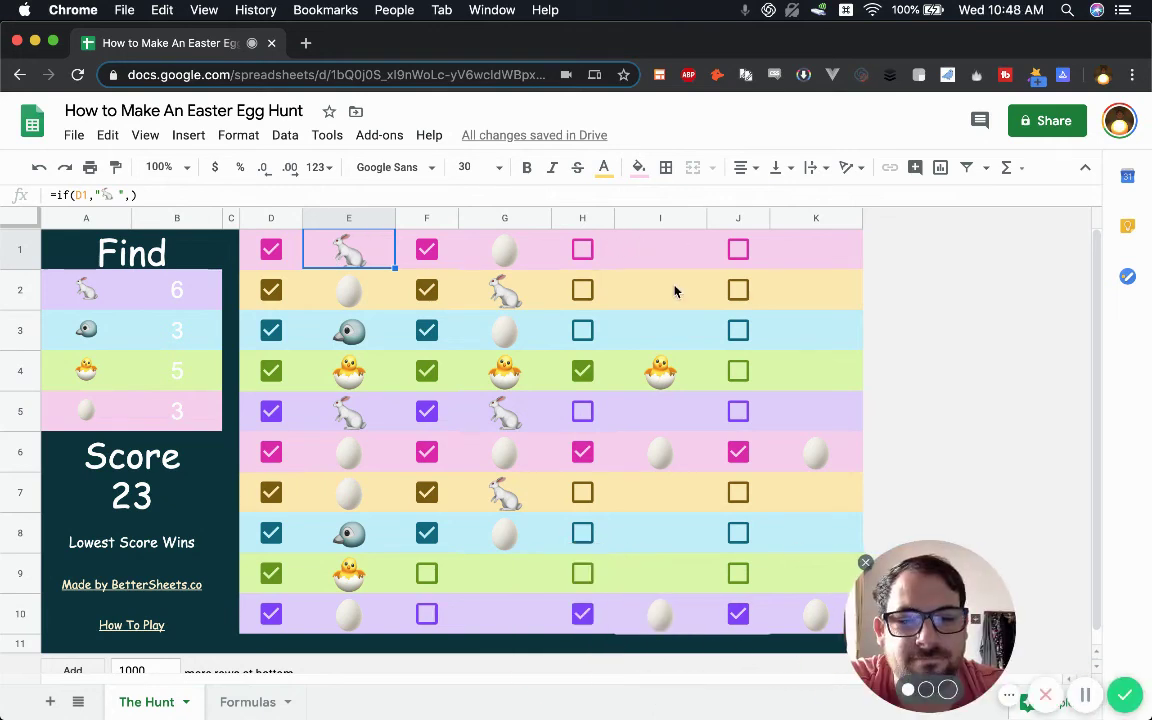
- Inspect the hex code of cell I1's custom fill colour and cancel without applying a colour
{"action": "left_click", "coordinate": [656, 257]}
{"action": "left_click", "coordinate": [638, 170]}
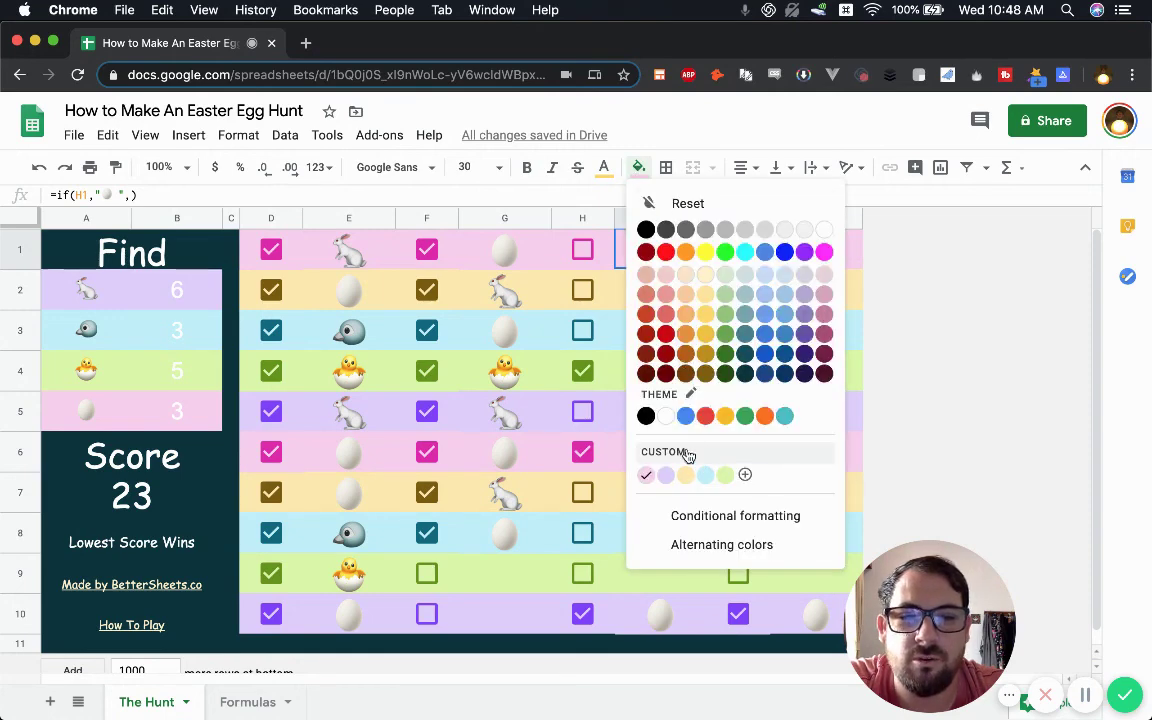
{"action": "left_click", "coordinate": [518, 284]}
{"action": "left_click", "coordinate": [655, 262]}
{"action": "left_click", "coordinate": [638, 167]}
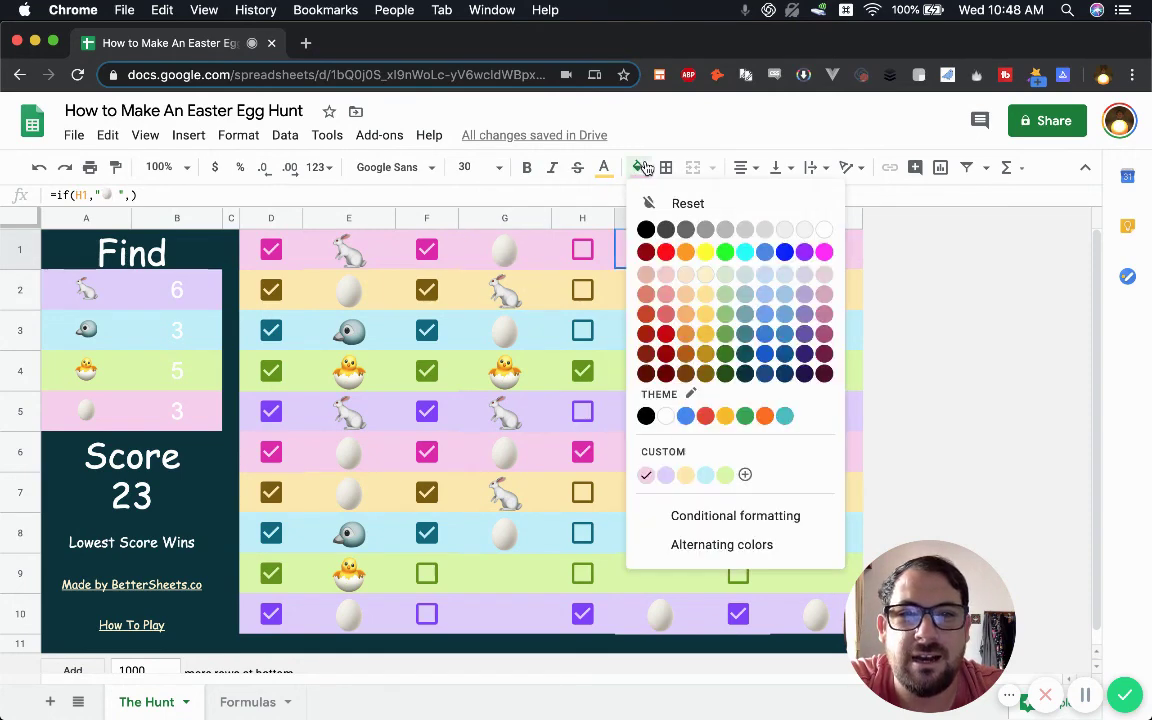
{"action": "left_click", "coordinate": [691, 457]}
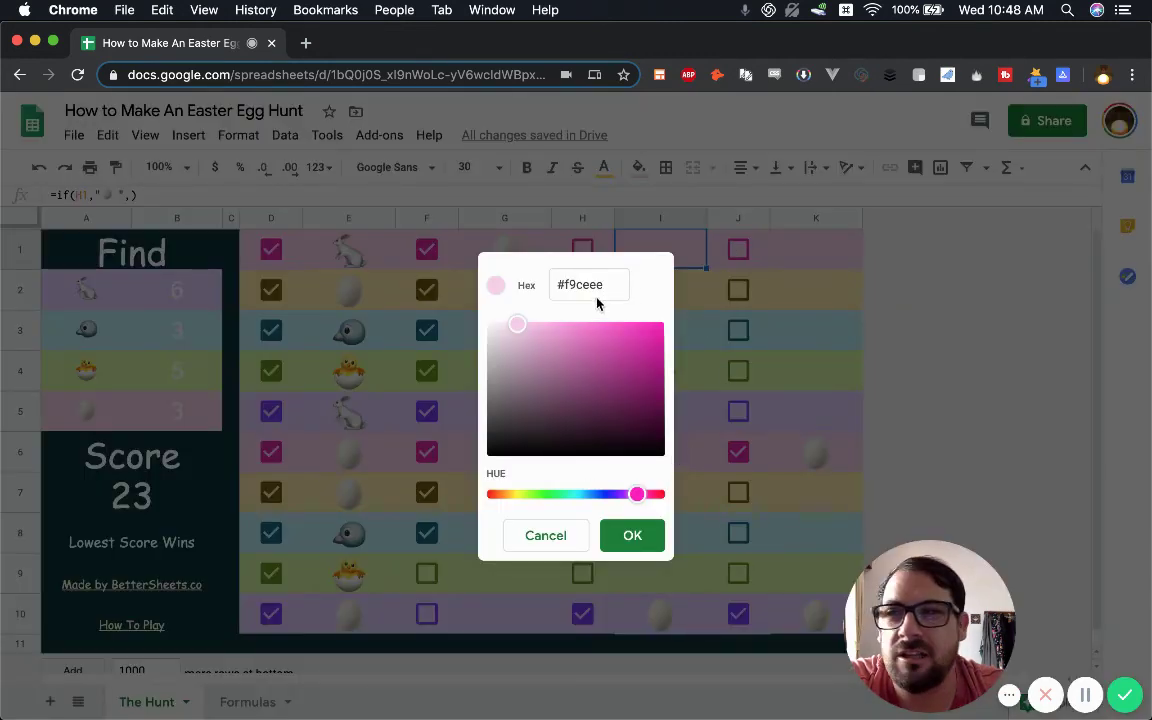
{"action": "left_click", "coordinate": [553, 282]}
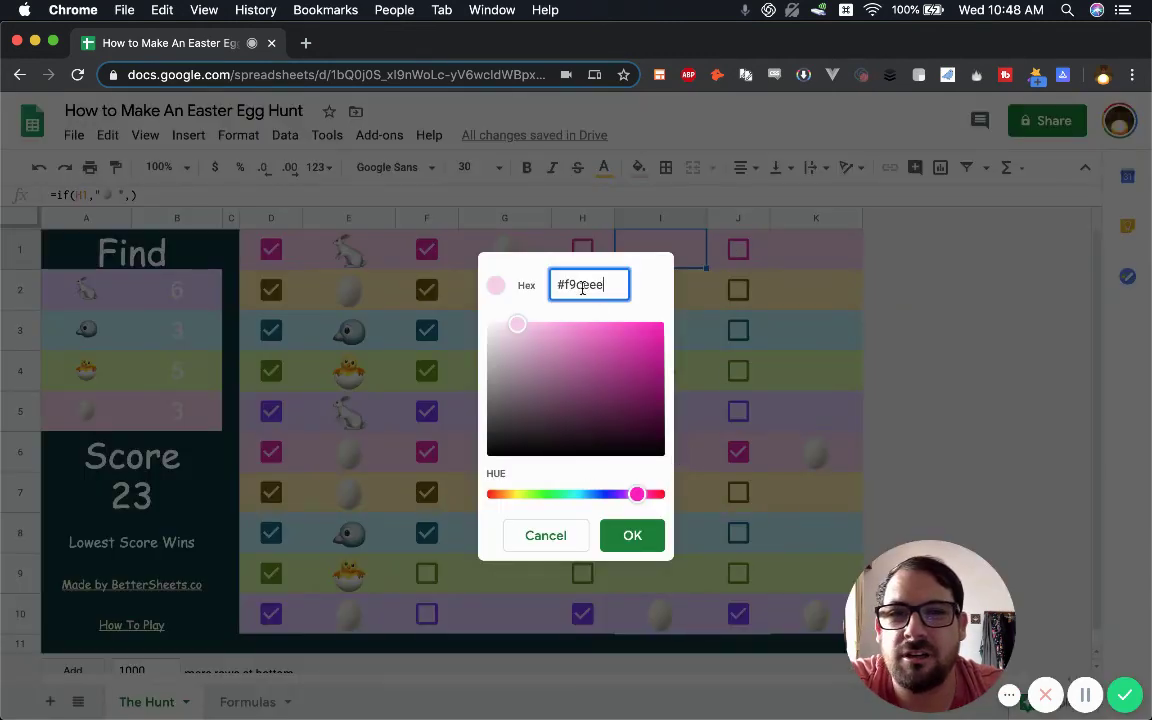
{"action": "left_click", "coordinate": [542, 538]}
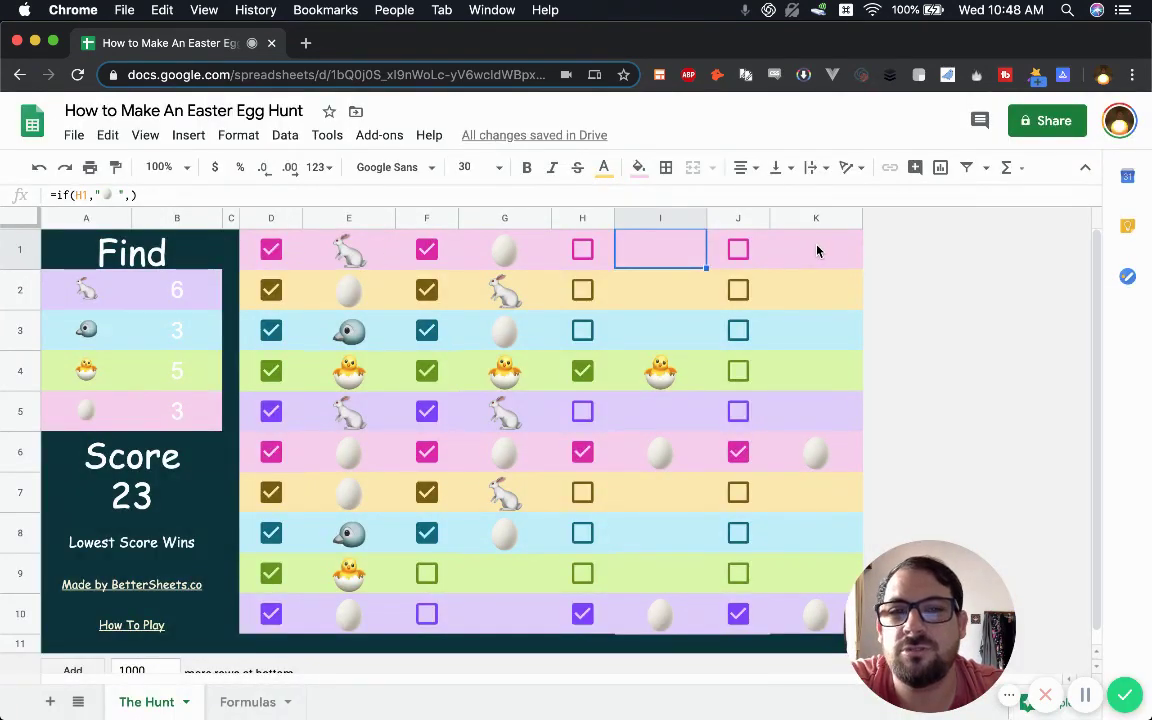
{"action": "left_click", "coordinate": [639, 169]}
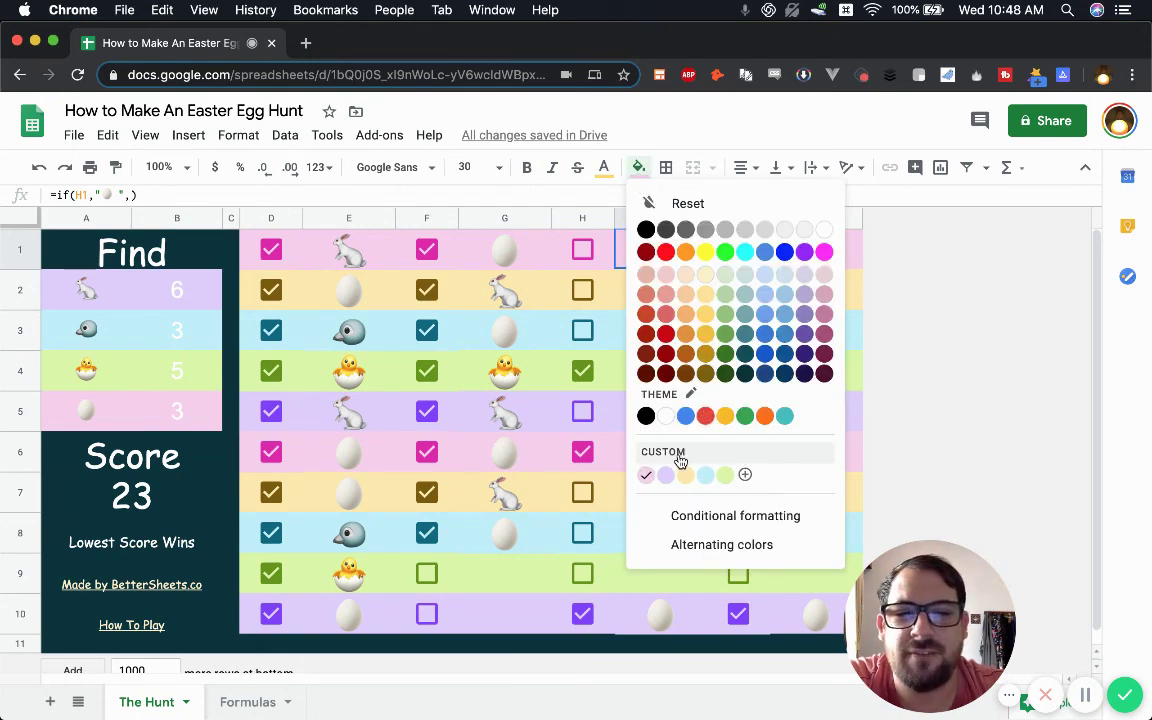
{"action": "left_click", "coordinate": [745, 474]}
{"action": "double_click", "coordinate": [580, 285]}
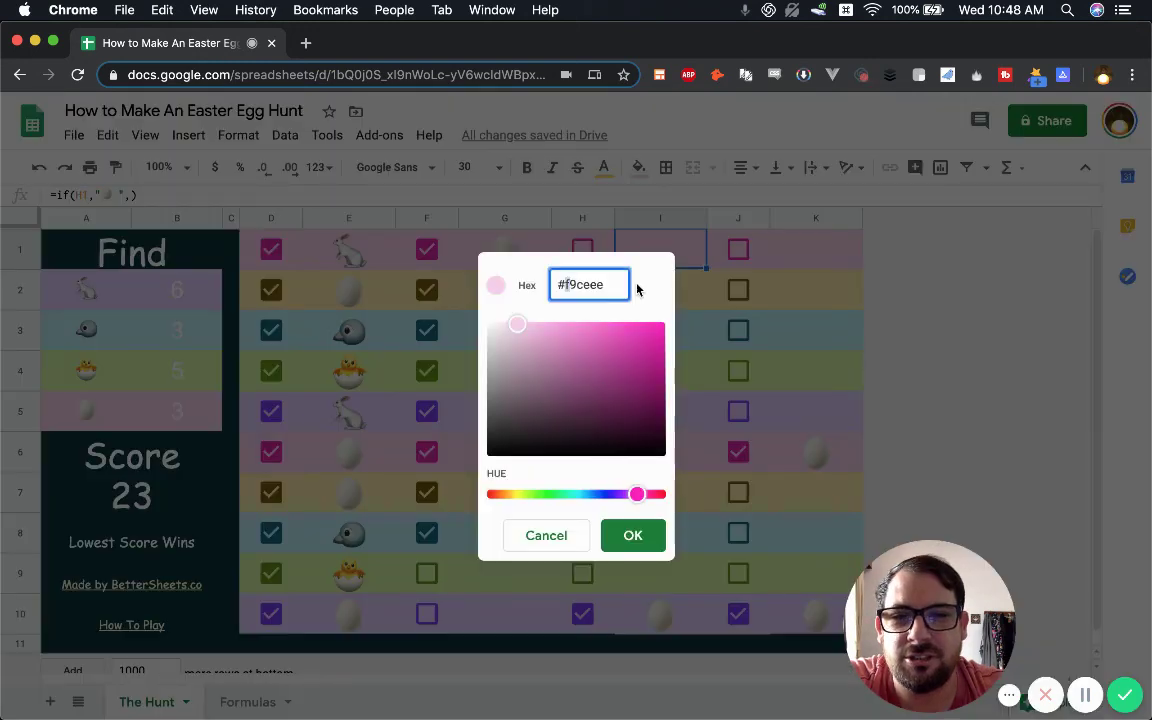
{"action": "left_click", "coordinate": [560, 545]}
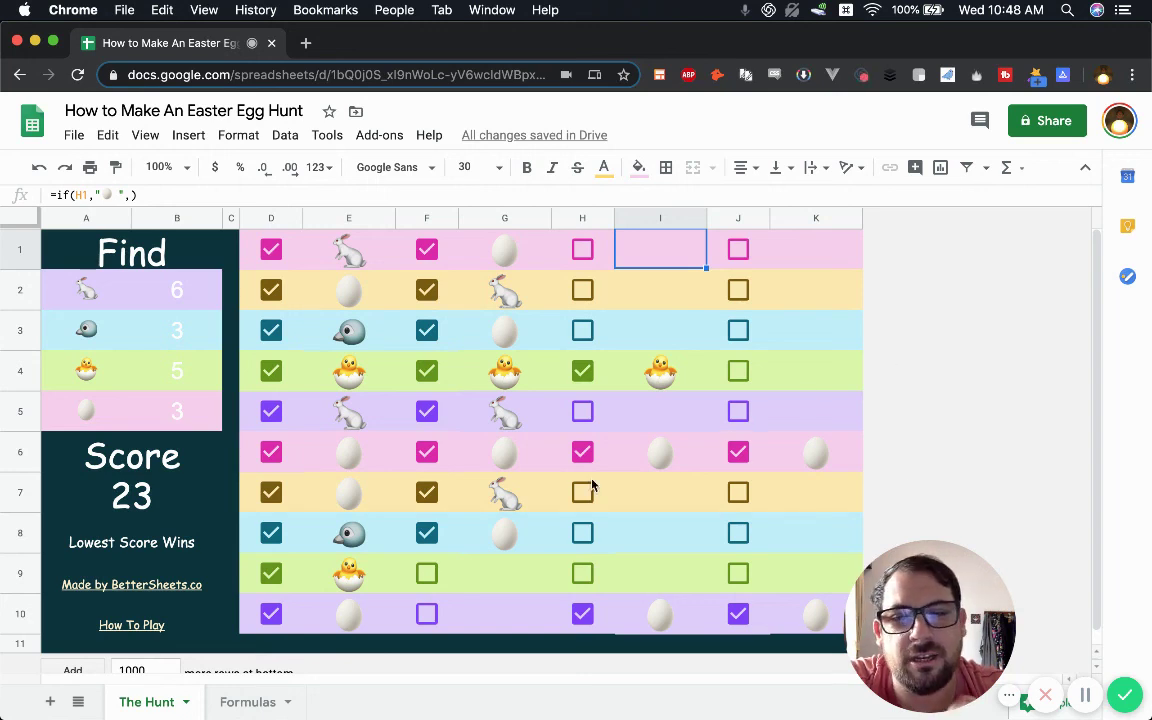
- Open the IF formula in cell E1 for editing
{"action": "left_click", "coordinate": [347, 253]}
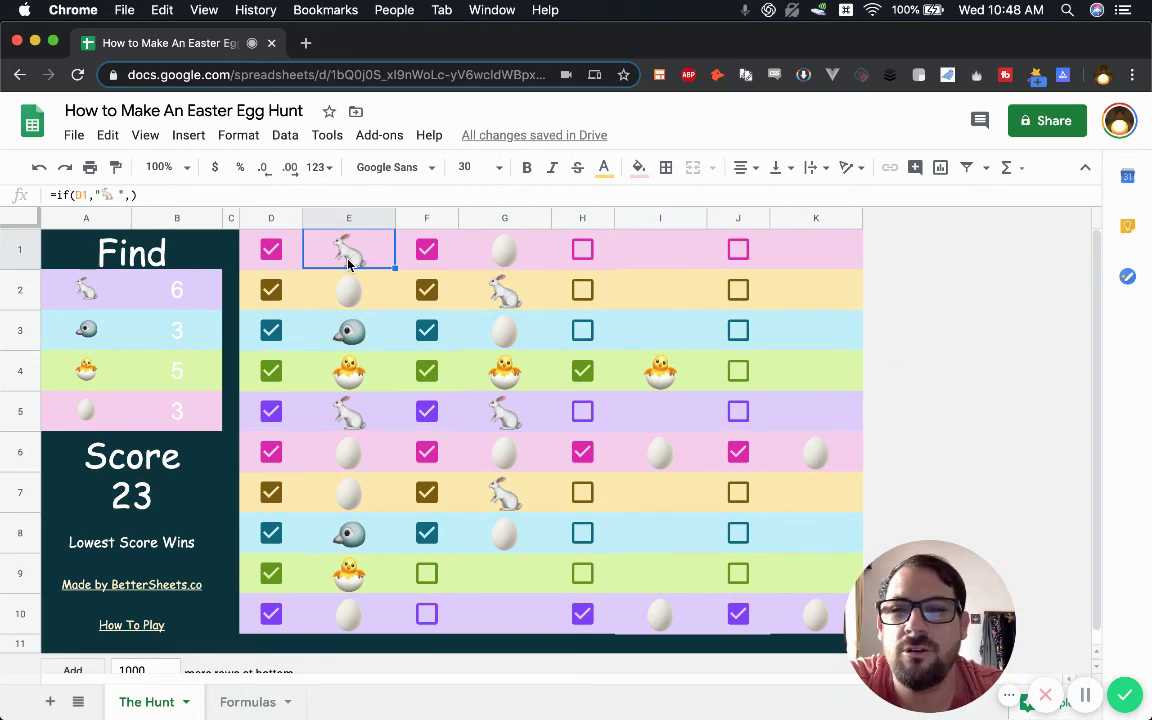
{"action": "left_click", "coordinate": [160, 193]}
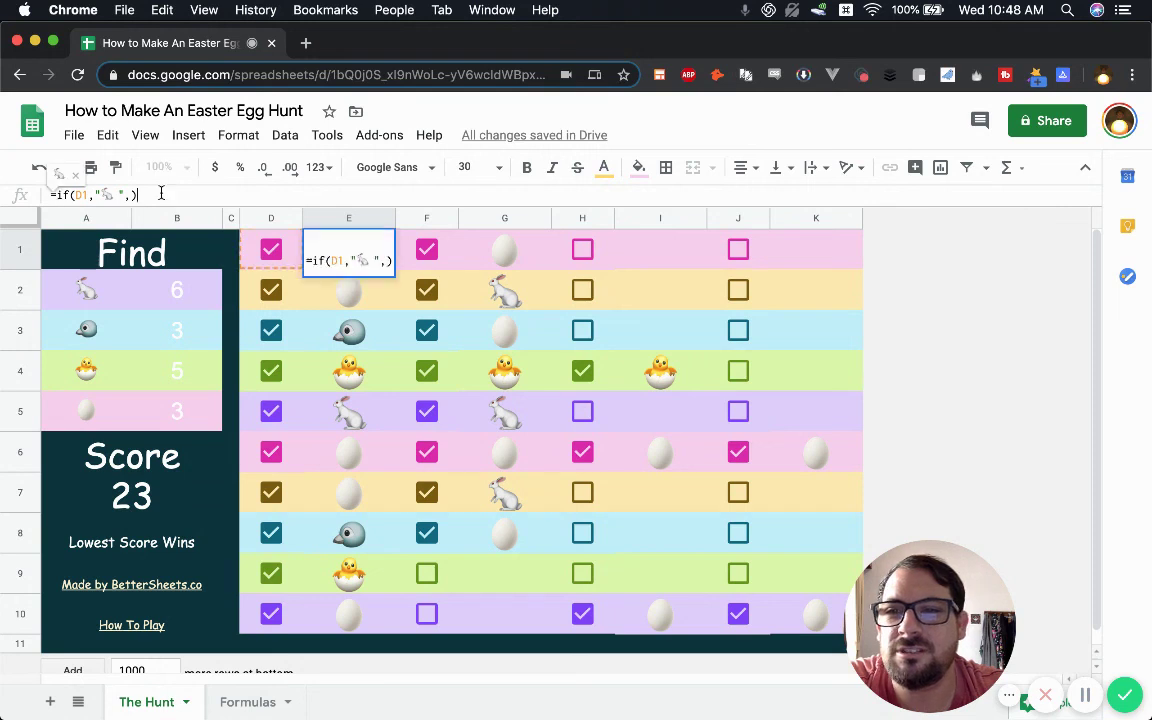